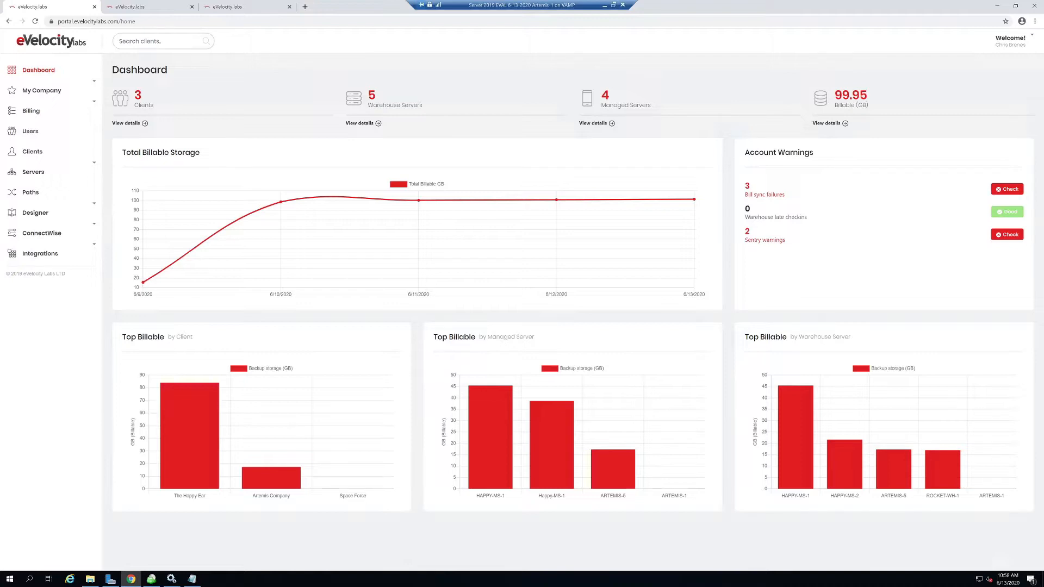
Switch to CloudBerry Backup to view the C_Volume_Backups Artemis-1 backup plan, and minimize it again
{"action": "left_click", "coordinate": [152, 580]}
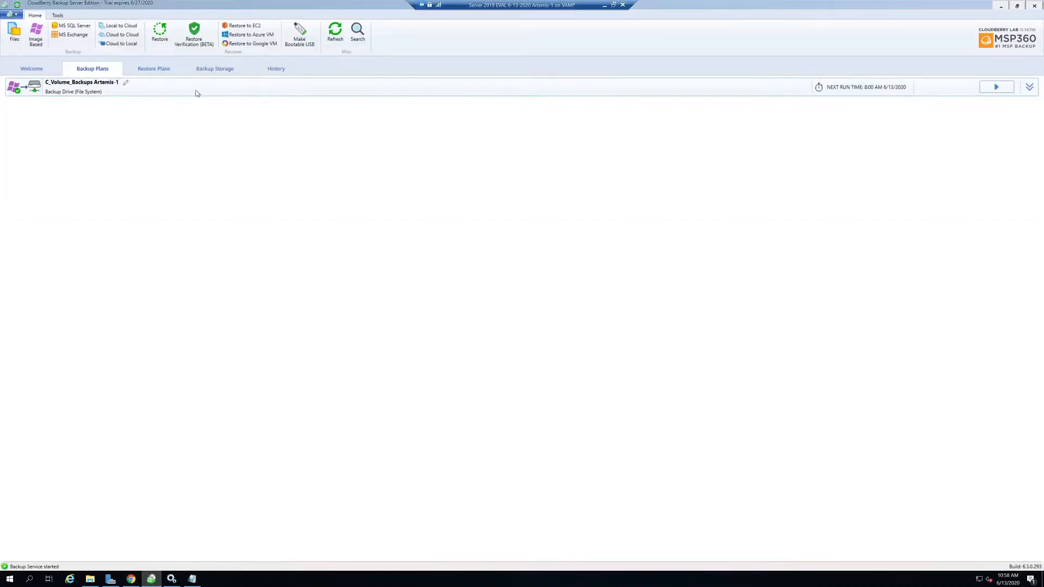
{"action": "left_click", "coordinate": [1002, 6]}
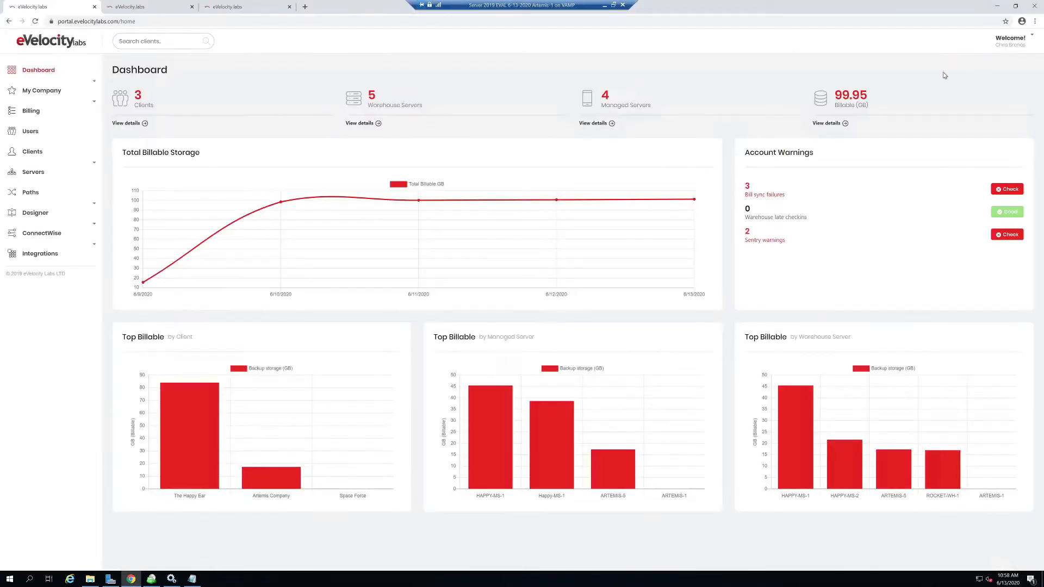
{"action": "left_click", "coordinate": [96, 581]}
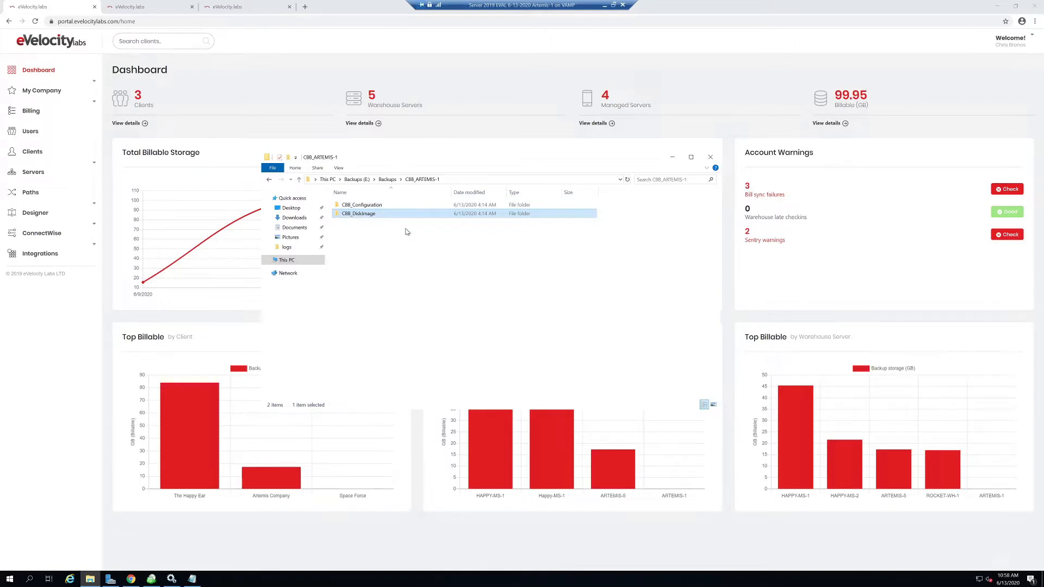
{"action": "double_click", "coordinate": [359, 215]}
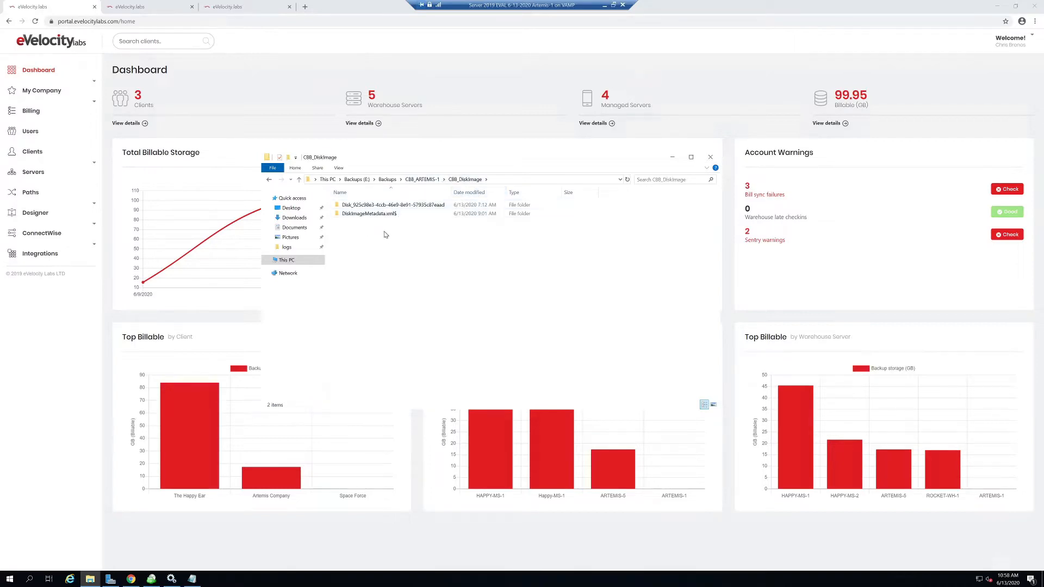
{"action": "double_click", "coordinate": [384, 205]}
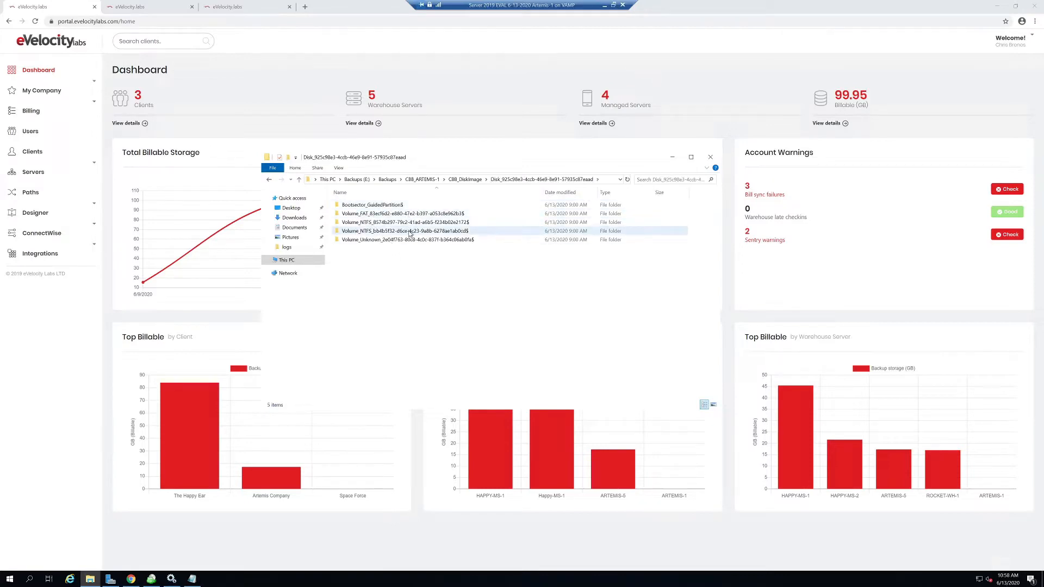
{"action": "double_click", "coordinate": [397, 223]}
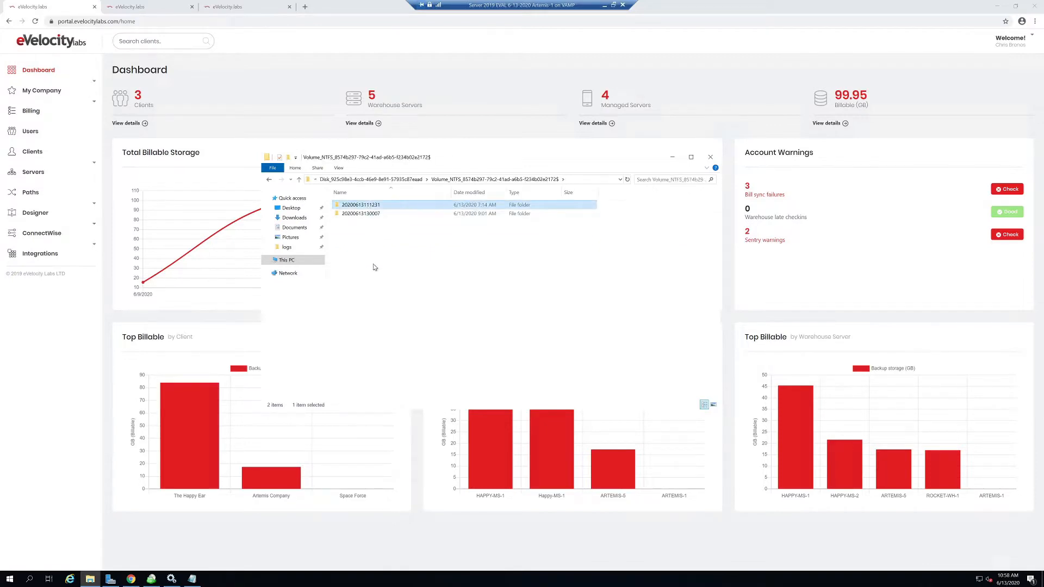
{"action": "left_click", "coordinate": [376, 214]}
{"action": "double_click", "coordinate": [376, 215]}
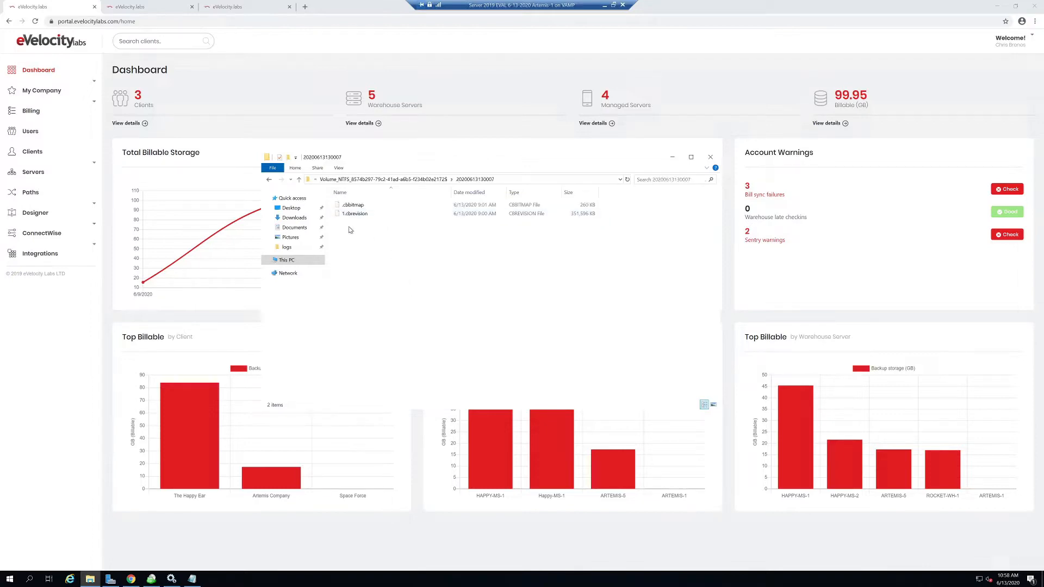
{"action": "left_click", "coordinate": [367, 214]}
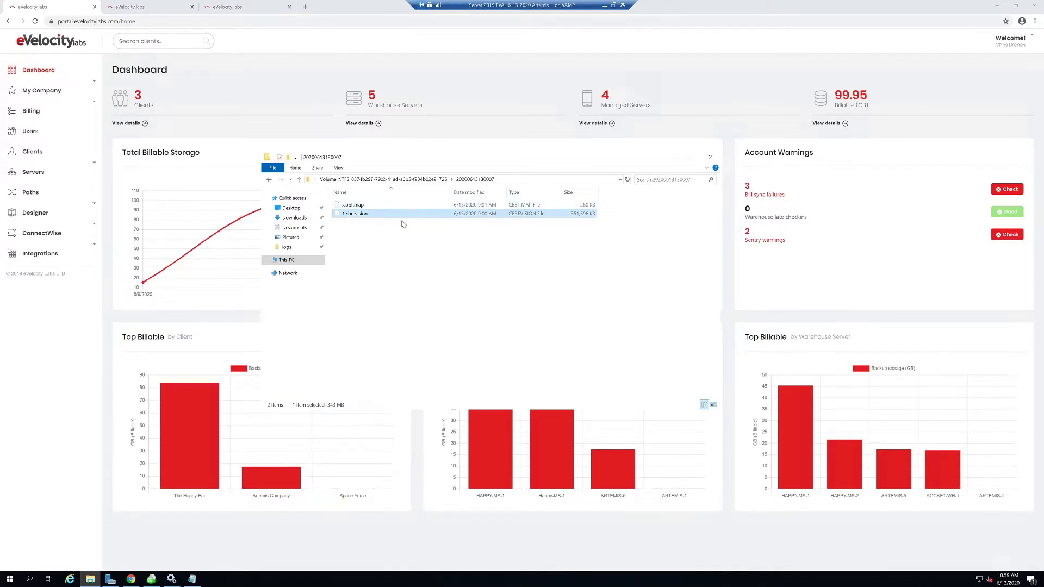
{"action": "left_click", "coordinate": [414, 180]}
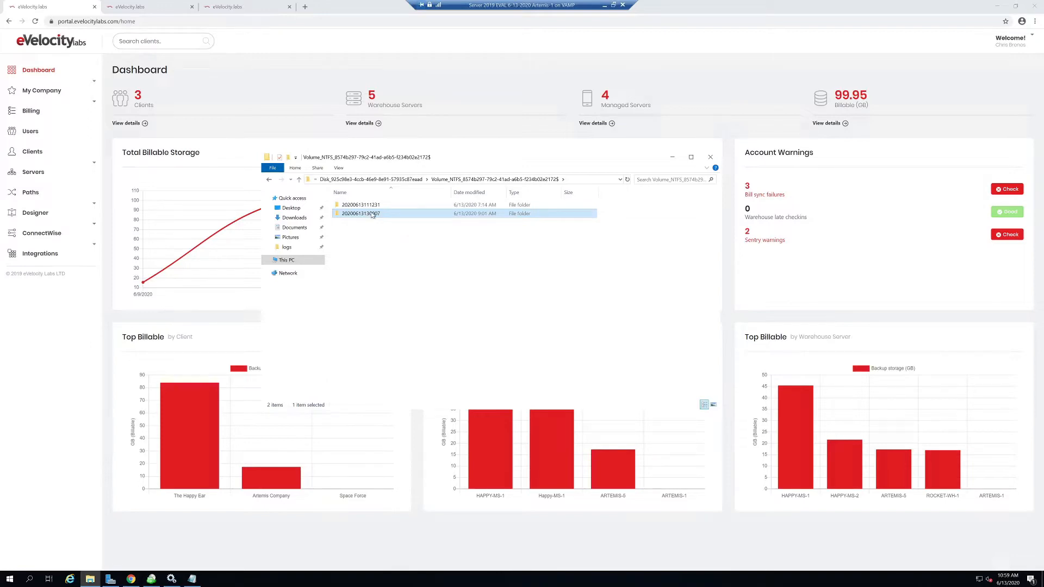
{"action": "left_click", "coordinate": [672, 157]}
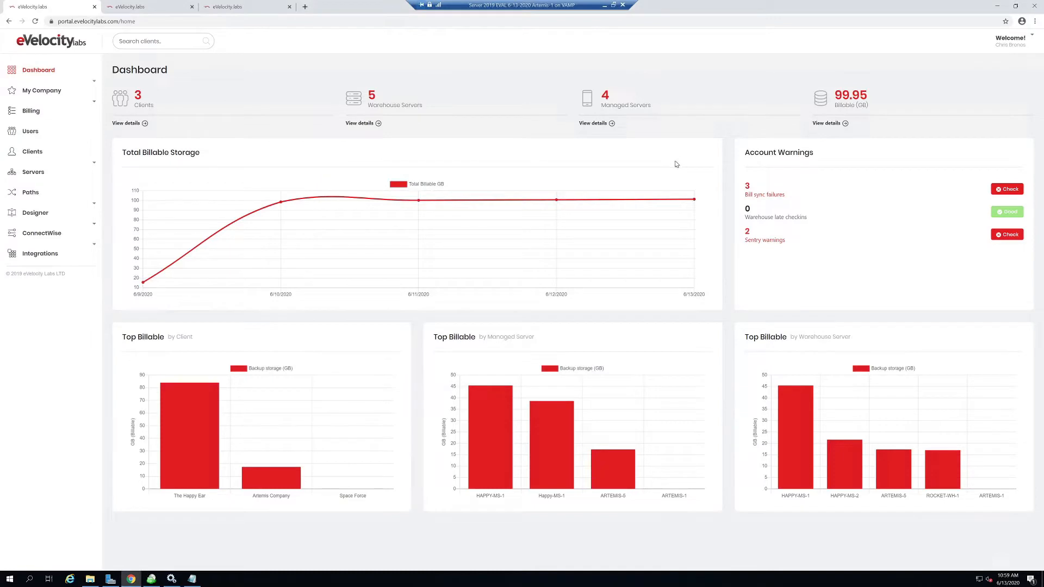
Open the Designer's Extensions list in a new browser tab and close the two leftover portal tabs
{"action": "left_click", "coordinate": [69, 219]}
{"action": "right_click", "coordinate": [47, 240]}
{"action": "left_click", "coordinate": [69, 243]}
{"action": "left_click", "coordinate": [290, 8]}
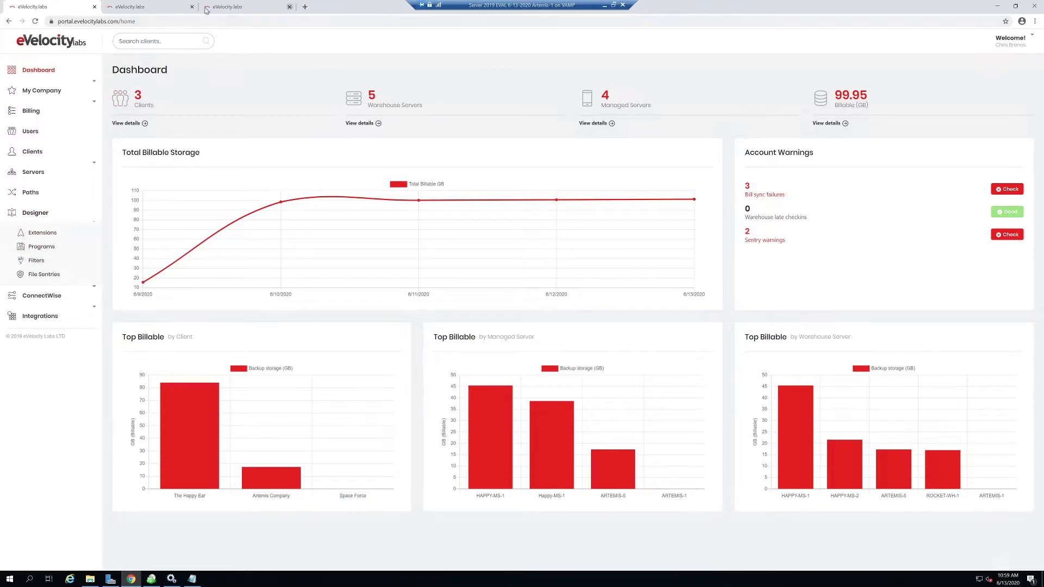
{"action": "left_click", "coordinate": [192, 7]}
{"action": "left_click", "coordinate": [154, 7]}
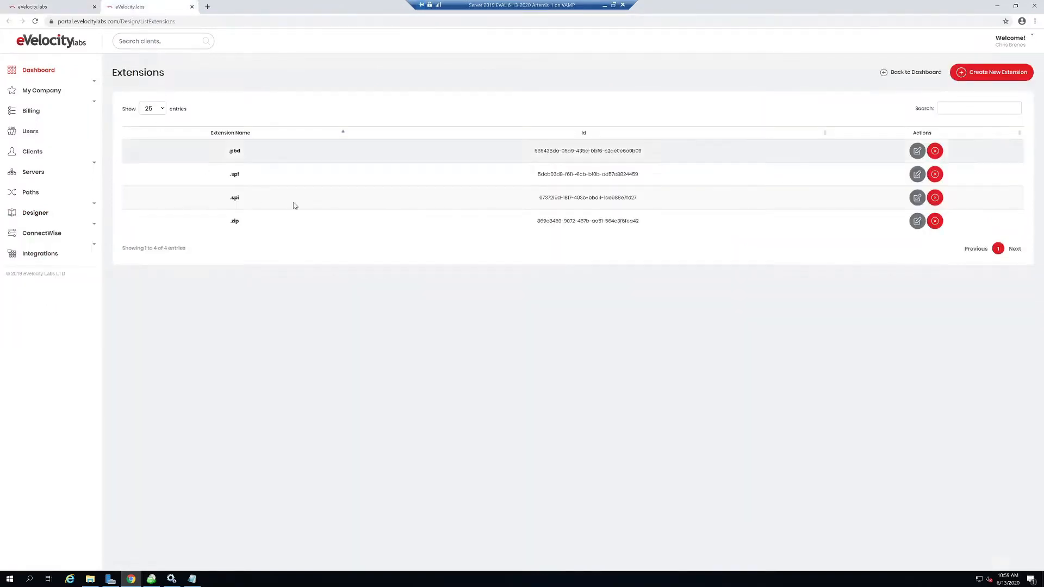
Create a new extension named cbrevision
{"action": "left_click", "coordinate": [982, 80]}
{"action": "left_click", "coordinate": [523, 113]}
{"action": "type", "text": "cbrevision"}
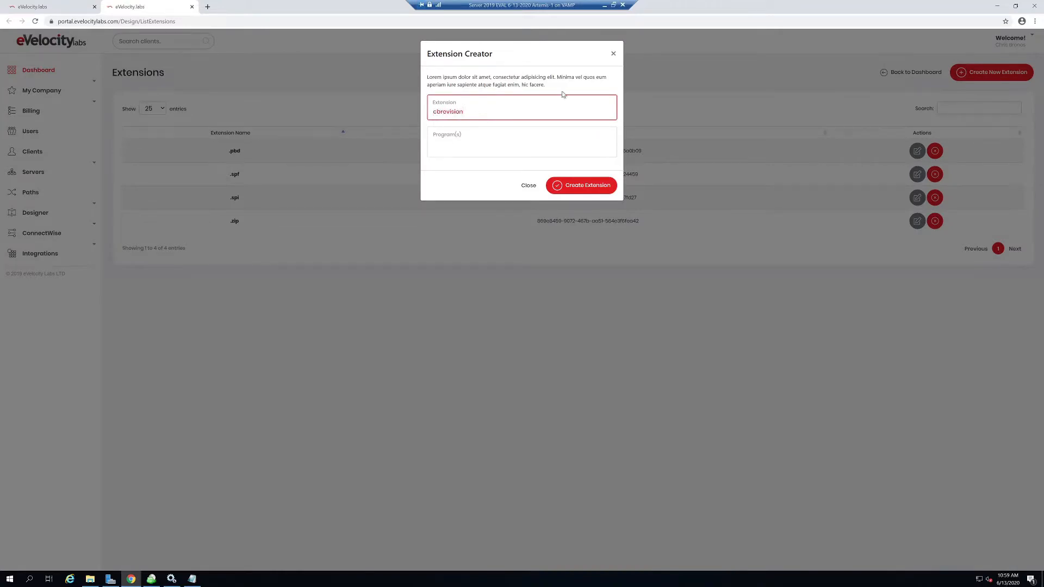
{"action": "left_click", "coordinate": [578, 194]}
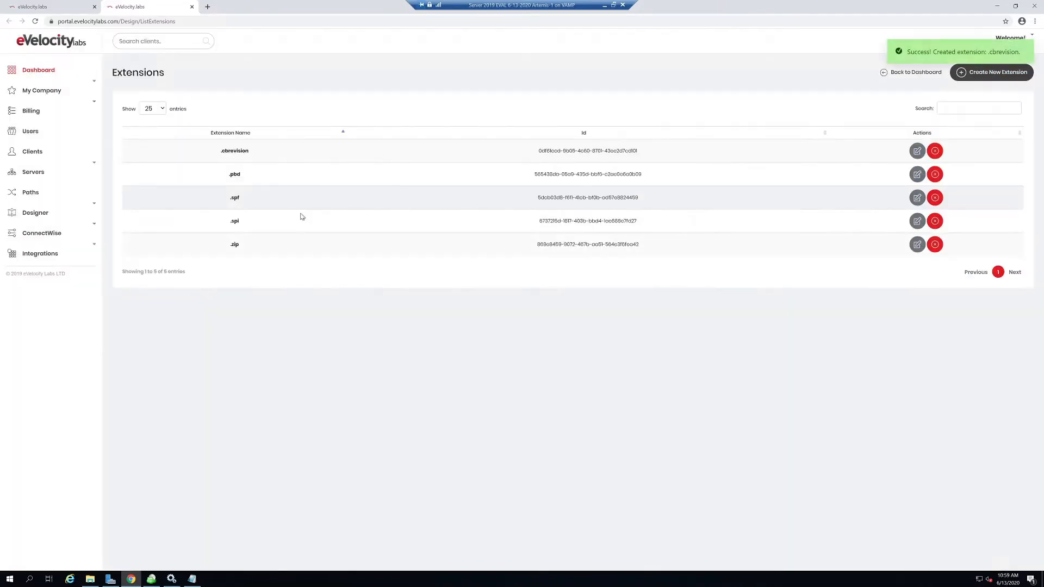
Open the Designer's Programs list in a new browser tab
{"action": "left_click", "coordinate": [80, 213]}
{"action": "right_click", "coordinate": [50, 247]}
{"action": "left_click", "coordinate": [72, 251]}
{"action": "key", "text": "ctrl+Tab"}
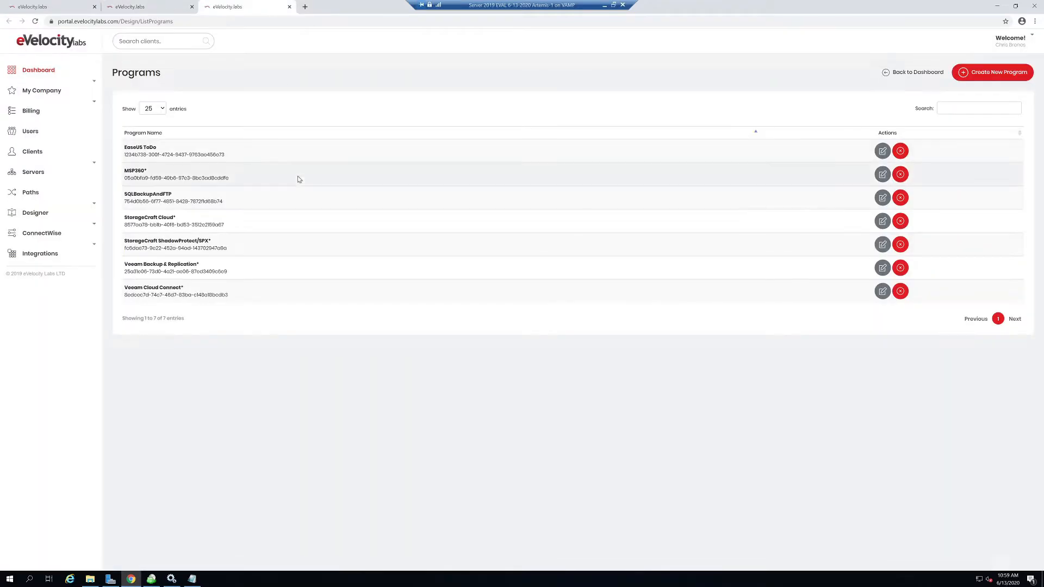
Start a new program and name it Cloudberry Backup Server Edition, matching the product title in the CloudBerry window
{"action": "left_click", "coordinate": [984, 73]}
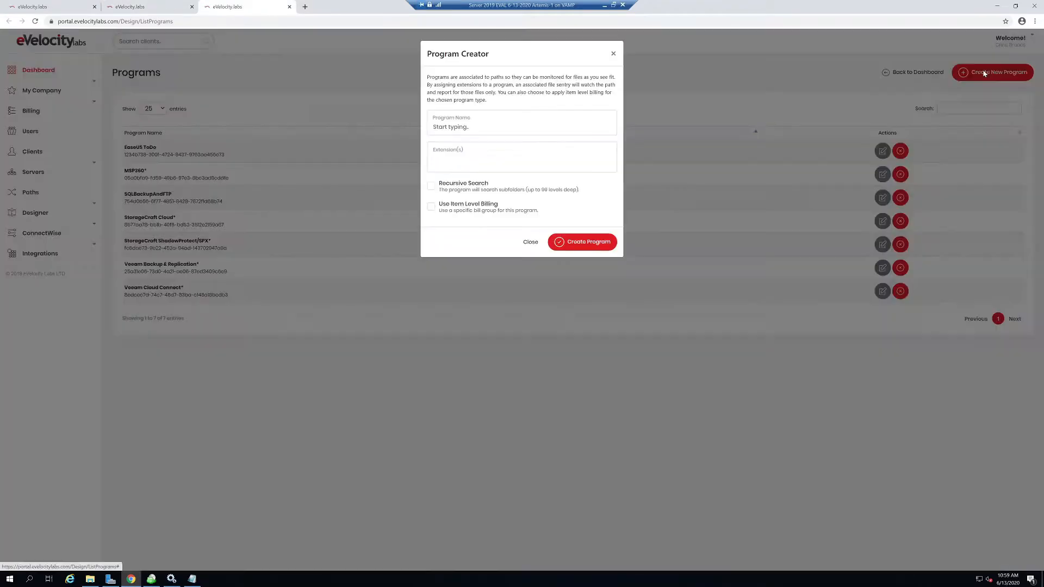
{"action": "left_click", "coordinate": [151, 579]}
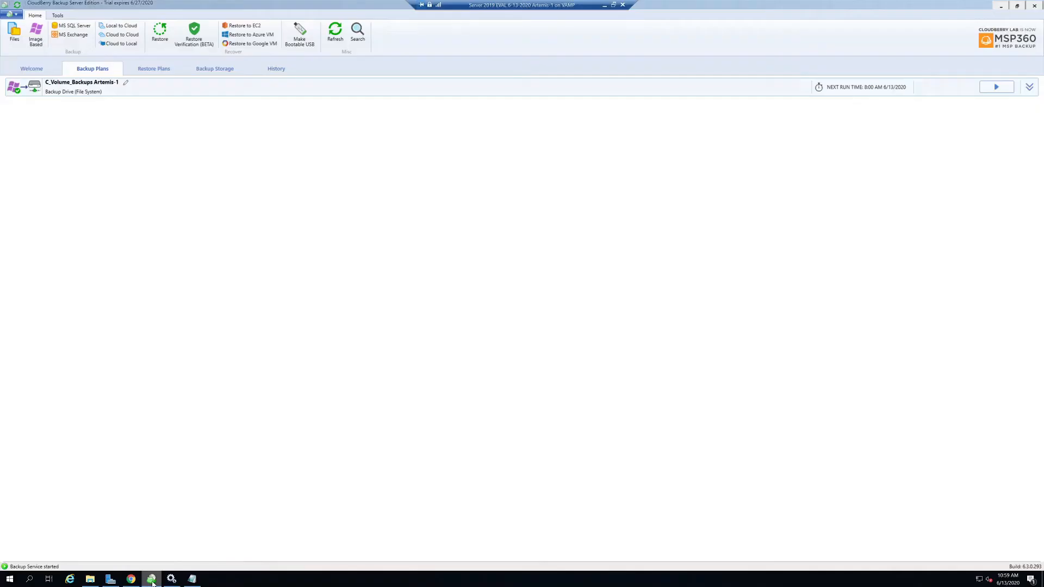
{"action": "left_click_drag", "start_coordinate": [258, 16], "coordinate": [435, 347]}
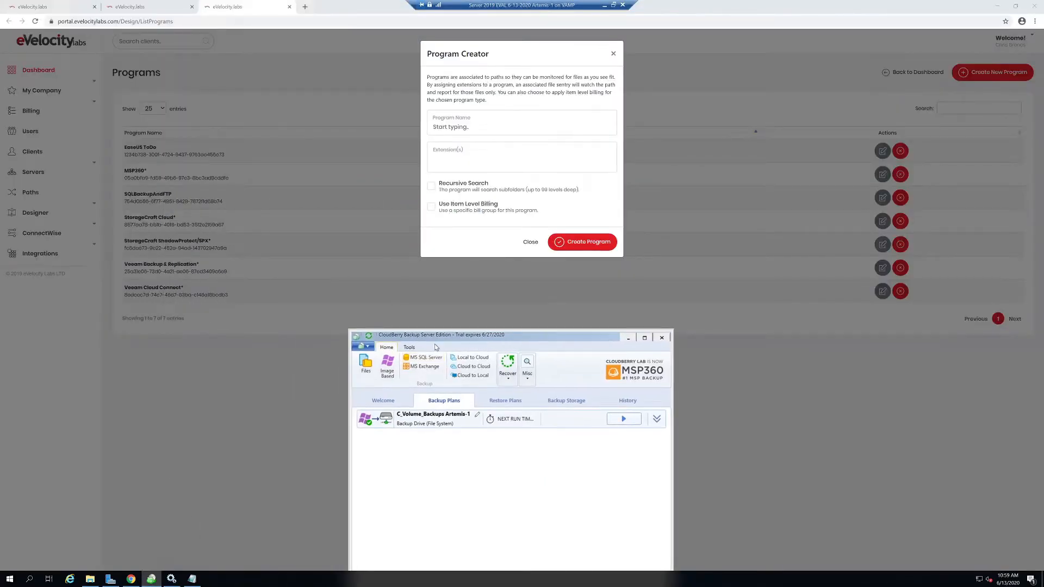
{"action": "left_click", "coordinate": [486, 132]}
{"action": "type", "text": "Cloudberry"}
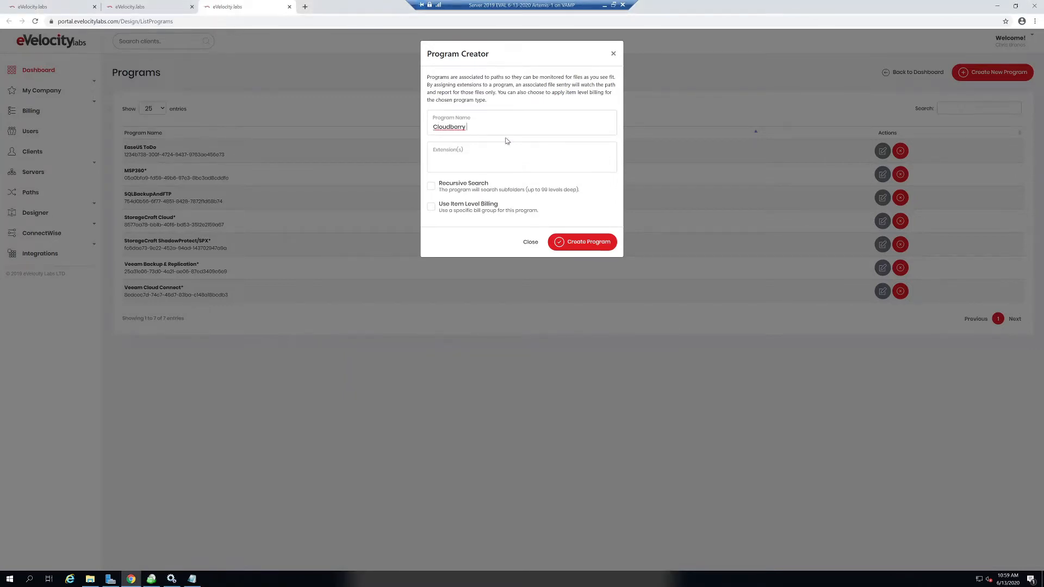
{"action": "type", "text": " Backup Server Edition"}
{"action": "key", "text": "Tab"}
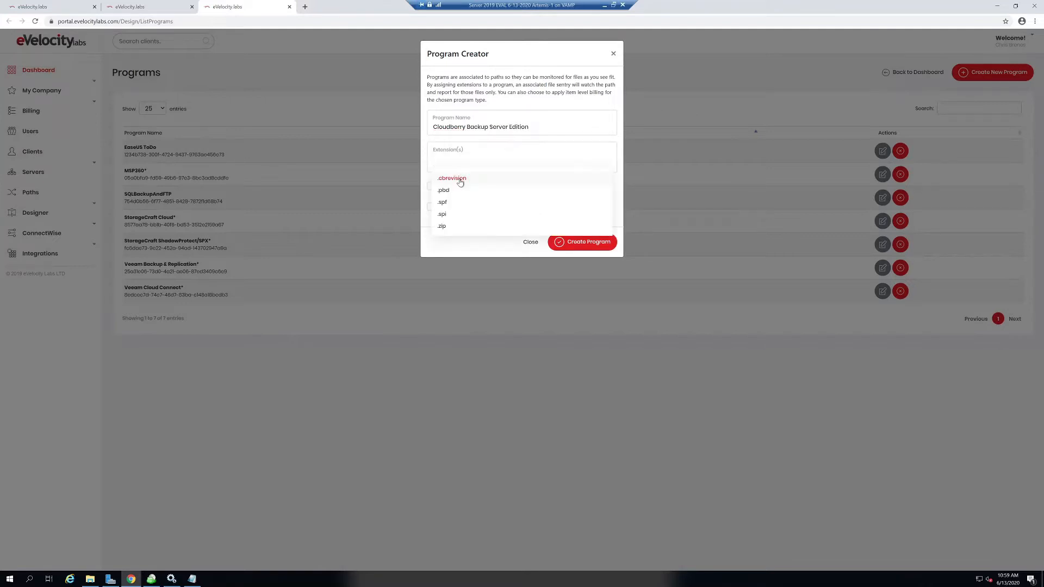
Assign the .cbrevision extension to the program, enable Recursive Search, and create the program
{"action": "left_click", "coordinate": [460, 181]}
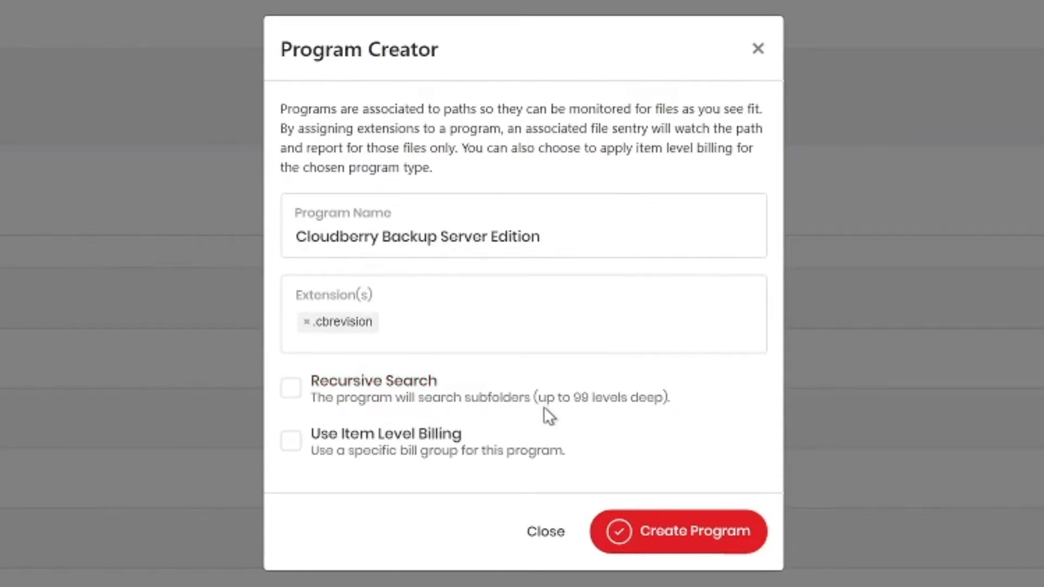
{"action": "left_click", "coordinate": [291, 388]}
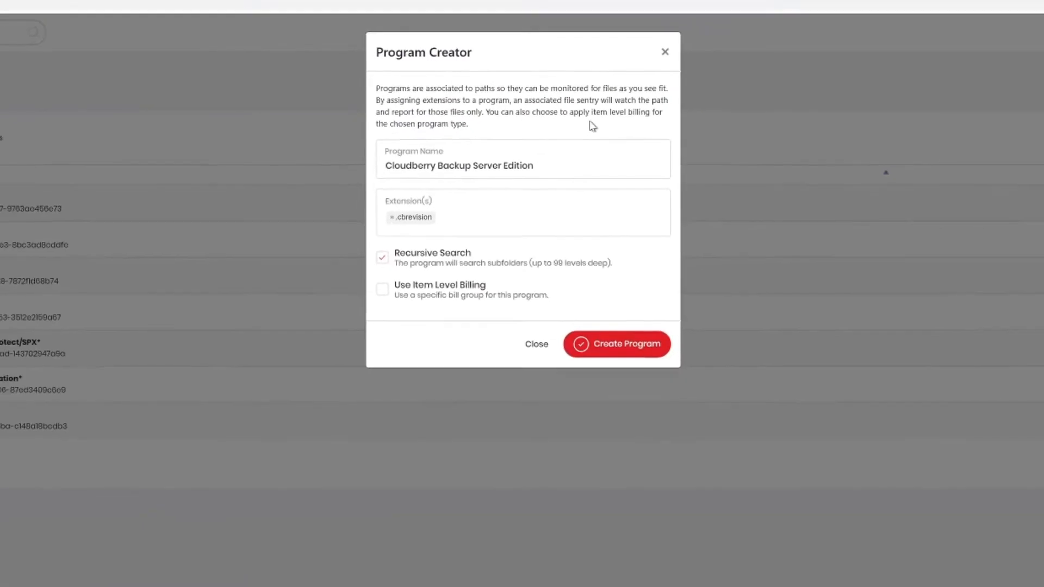
{"action": "left_click", "coordinate": [594, 272]}
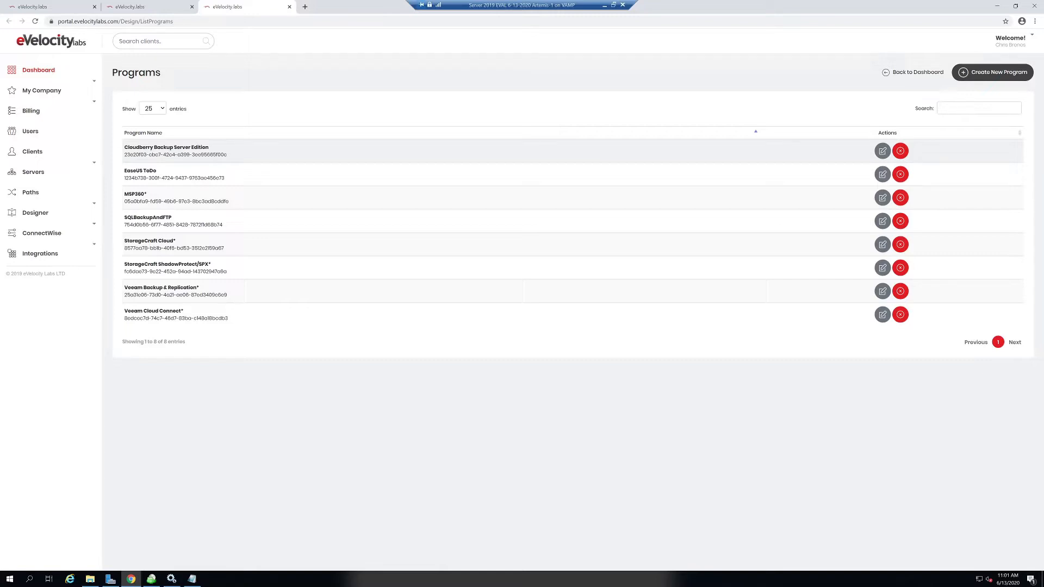
Check the progress of the running Artemis-1 backup plan in CloudBerry Backup, and minimize it again
{"action": "left_click", "coordinate": [151, 579]}
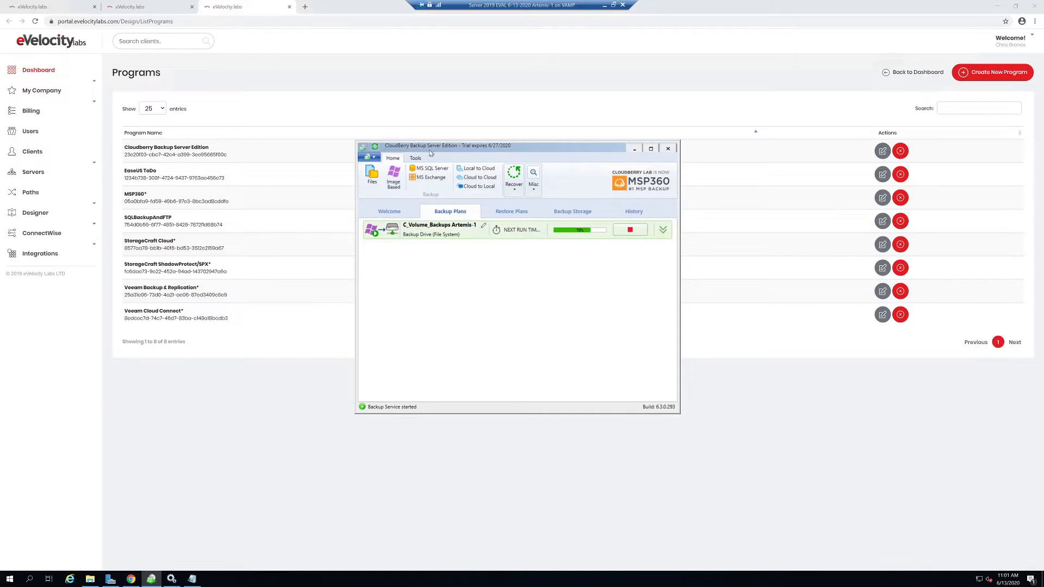
{"action": "left_click", "coordinate": [634, 149]}
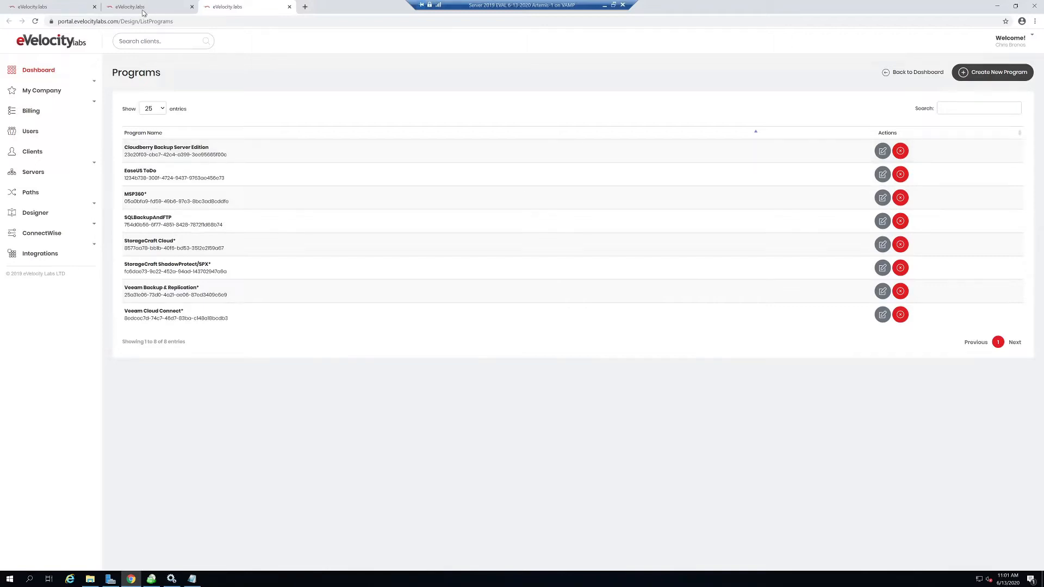
Open the Designer's Filters list in a new browser tab
{"action": "left_click", "coordinate": [80, 217]}
{"action": "right_click", "coordinate": [39, 260]}
{"action": "left_click", "coordinate": [76, 266]}
{"action": "left_click", "coordinate": [340, 6]}
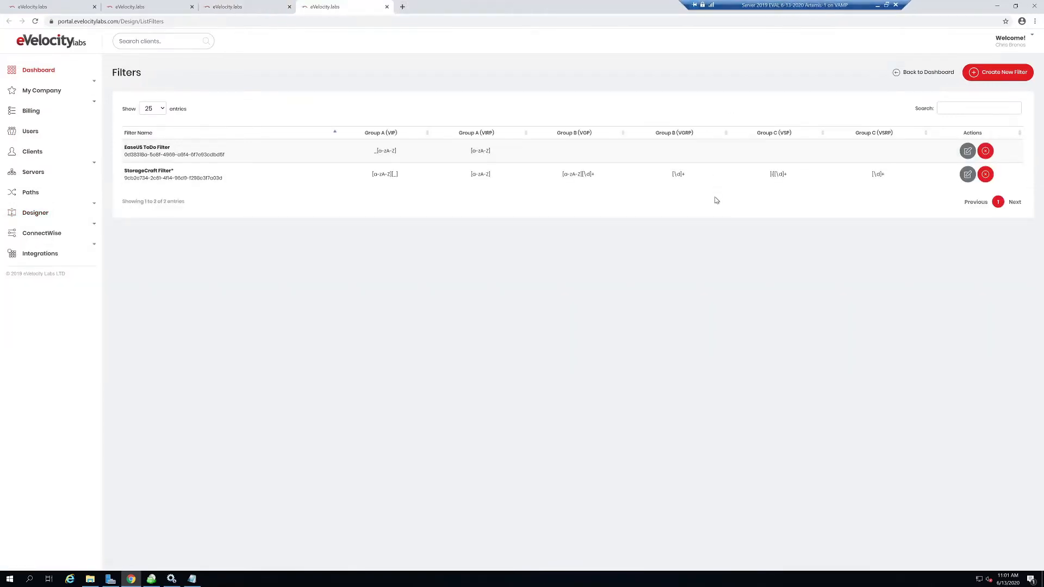
Test the StorageCraft filter against its sample file, review the significance and patterns of Groups A, B and C, and close the editor unsaved
{"action": "left_click", "coordinate": [968, 175]}
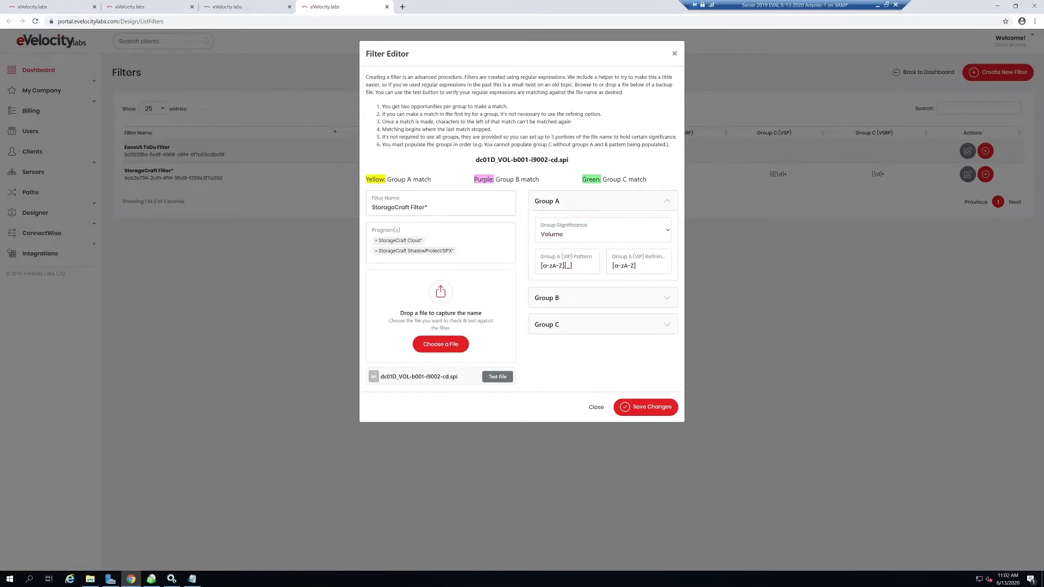
{"action": "left_click", "coordinate": [502, 379]}
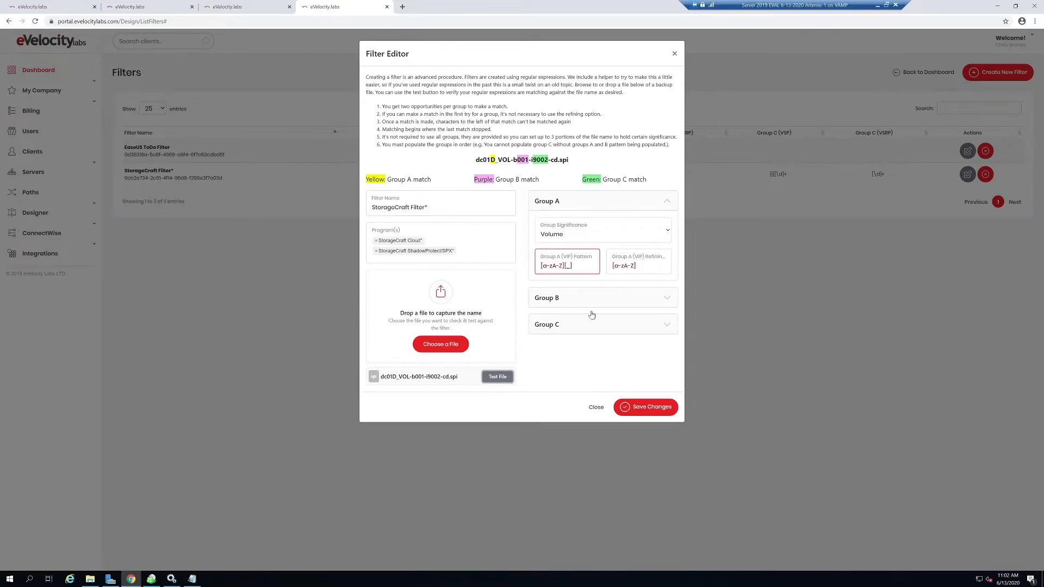
{"action": "left_click", "coordinate": [609, 300]}
{"action": "left_click", "coordinate": [629, 326]}
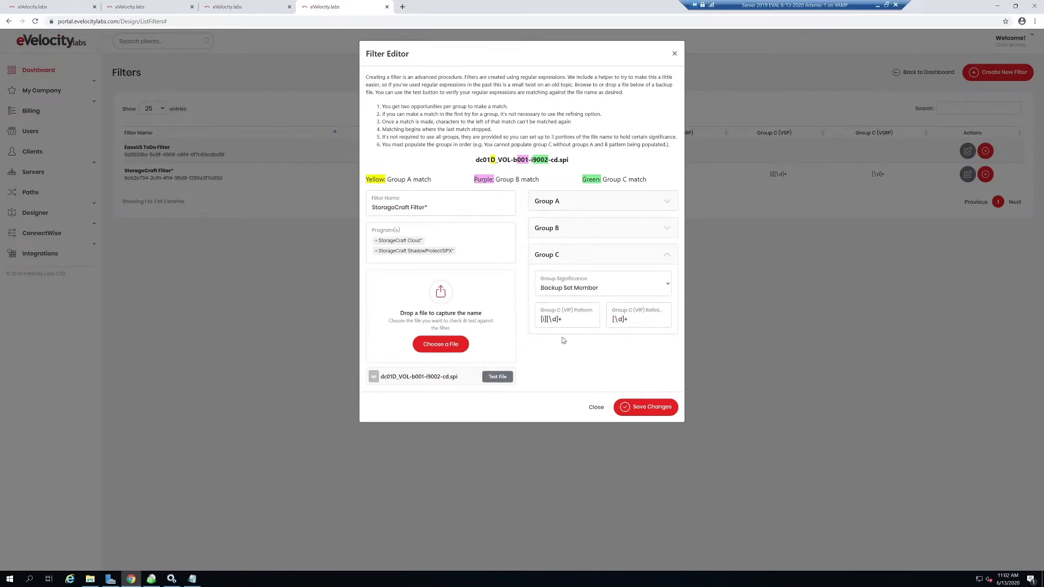
{"action": "left_click", "coordinate": [633, 213]}
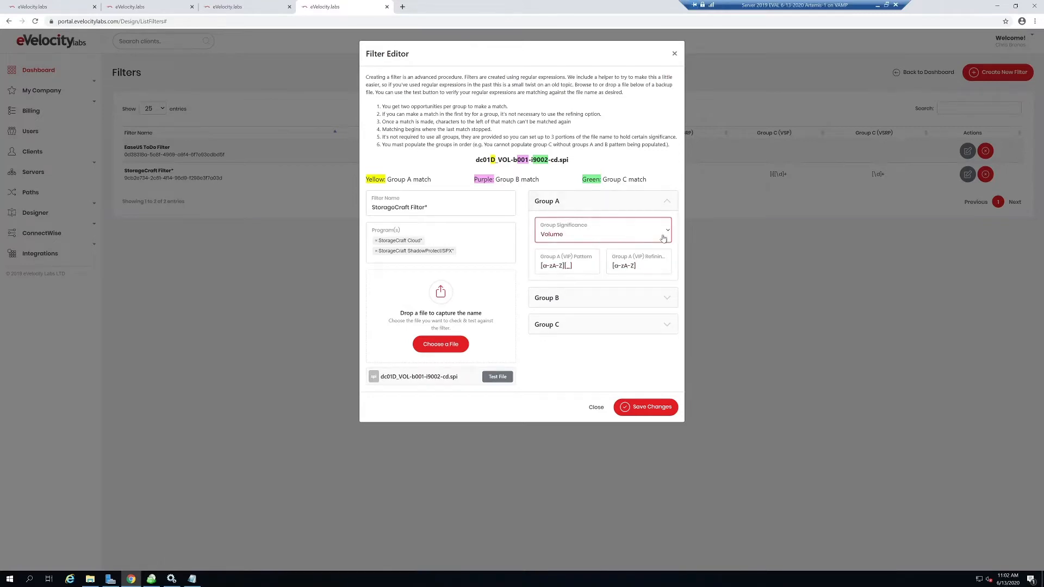
{"action": "left_click", "coordinate": [647, 298]}
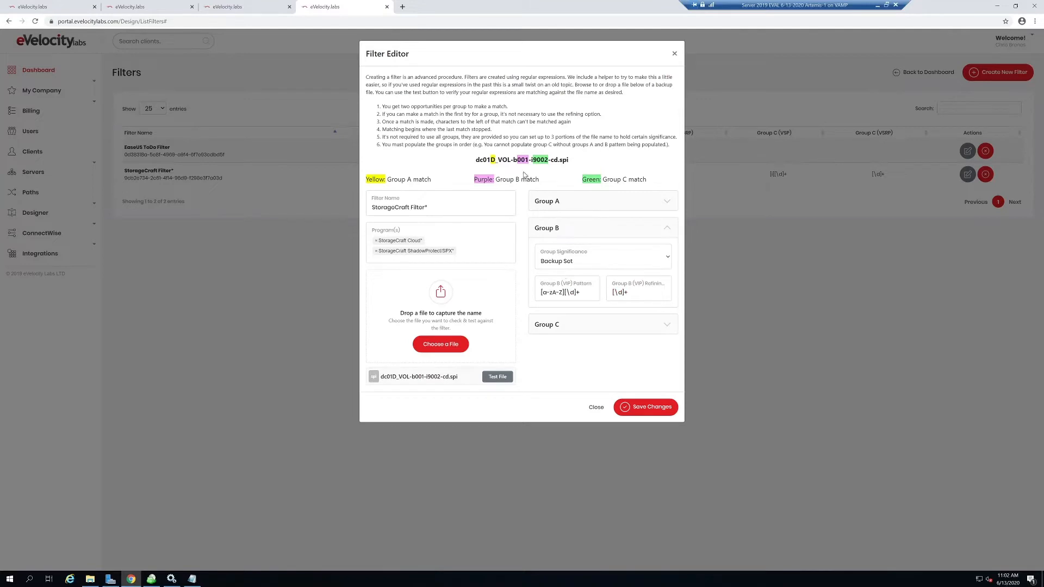
{"action": "left_click", "coordinate": [658, 325]}
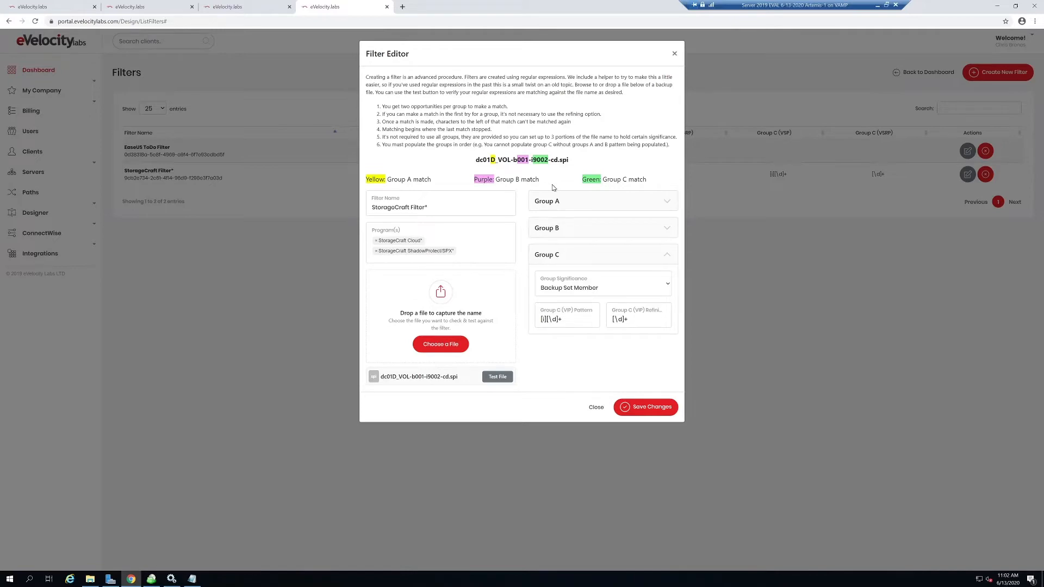
{"action": "left_click", "coordinate": [593, 409]}
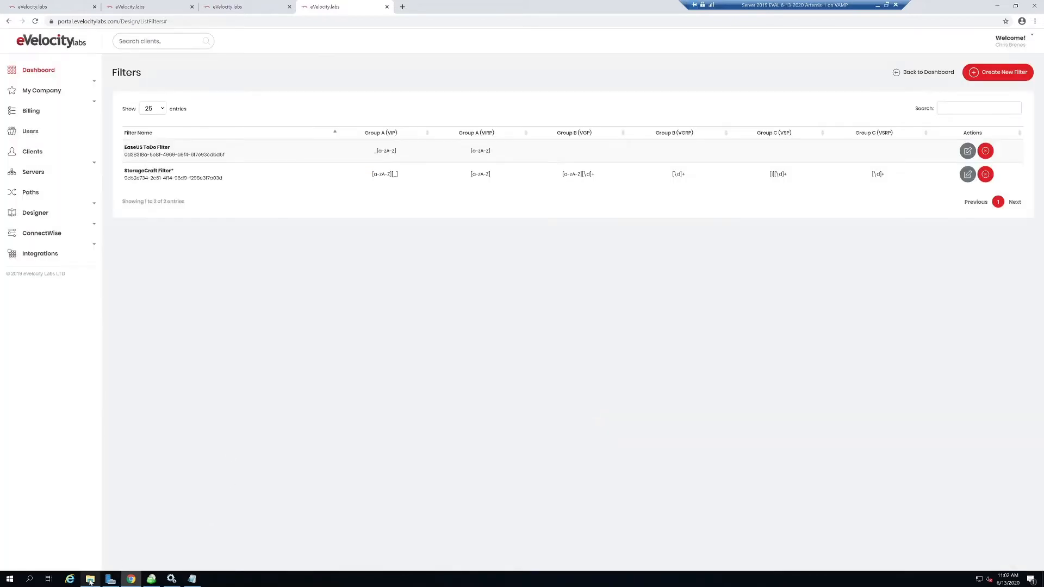
{"action": "left_click", "coordinate": [90, 578]}
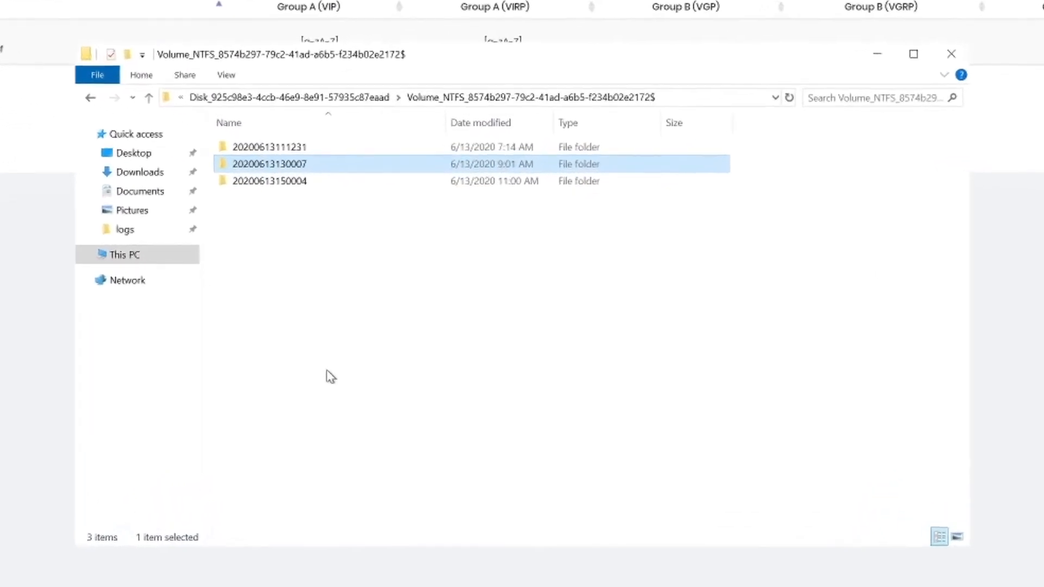
{"action": "double_click", "coordinate": [272, 163]}
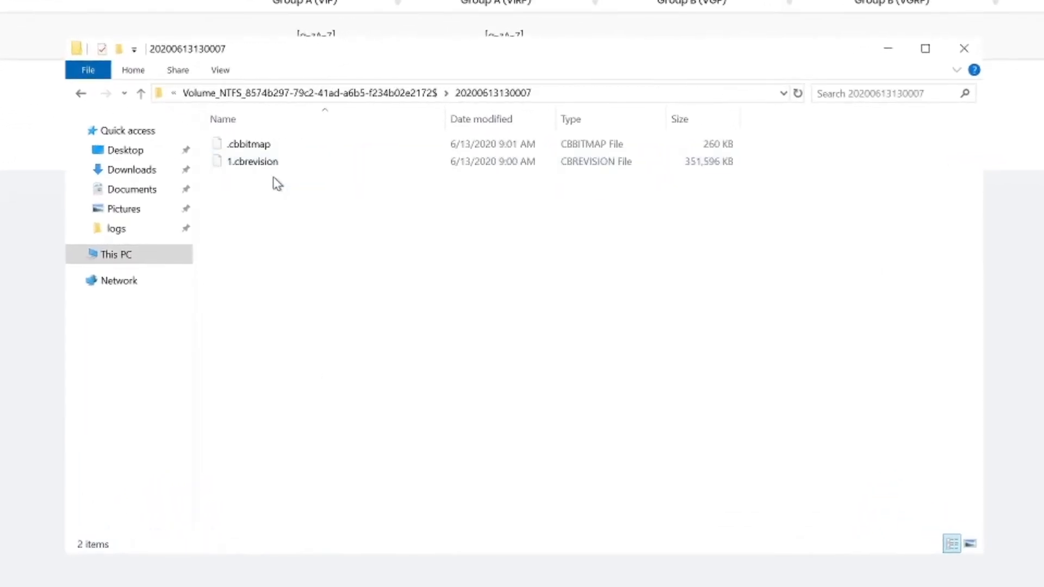
{"action": "left_click", "coordinate": [273, 165]}
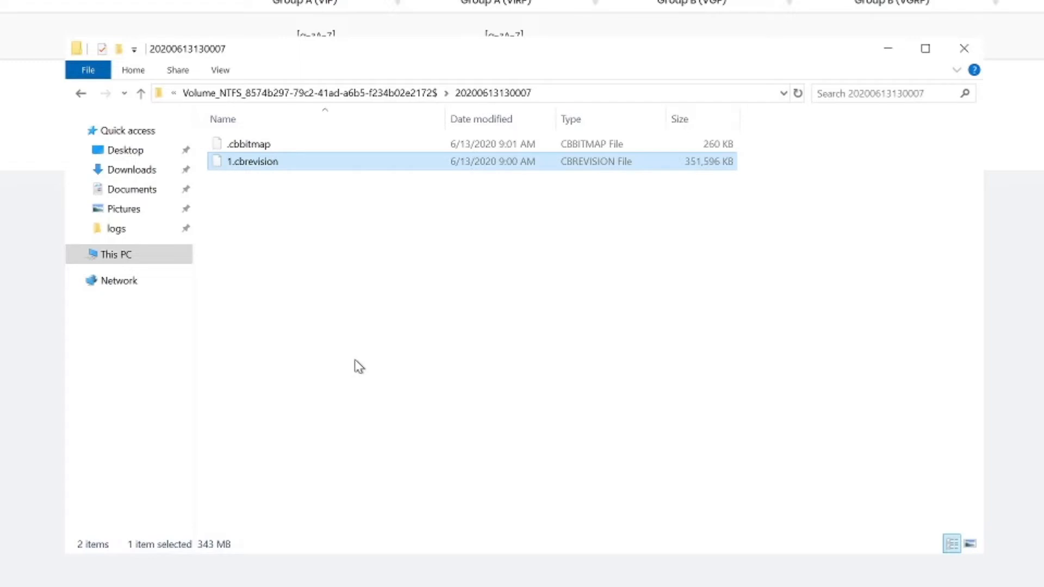
{"action": "left_click", "coordinate": [403, 97]}
{"action": "double_click", "coordinate": [291, 184]}
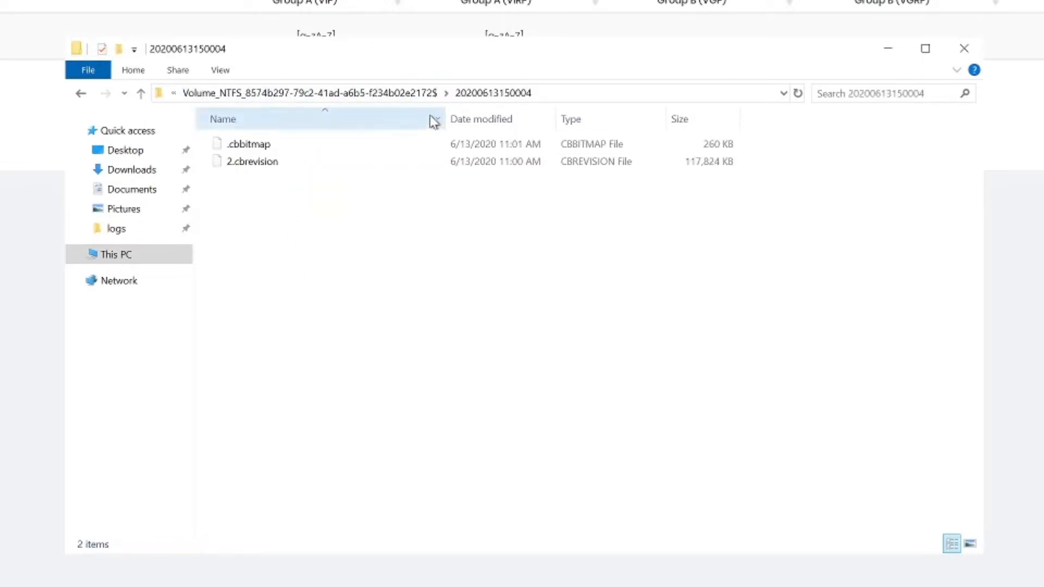
{"action": "left_click", "coordinate": [416, 96]}
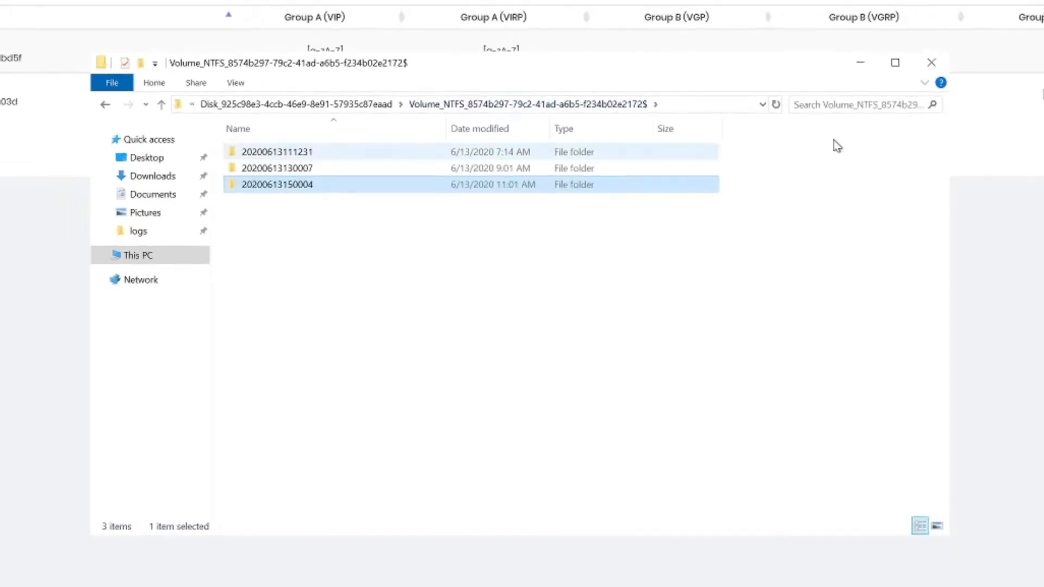
{"action": "left_click", "coordinate": [889, 48]}
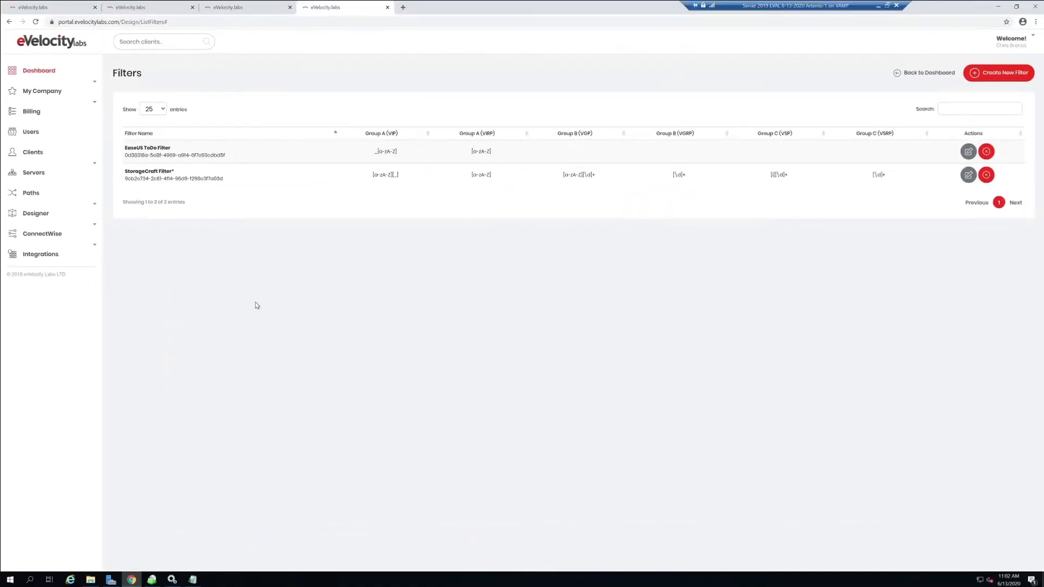
Open the Designer's File Sentries list in a new browser tab and switch to it
{"action": "left_click", "coordinate": [86, 217]}
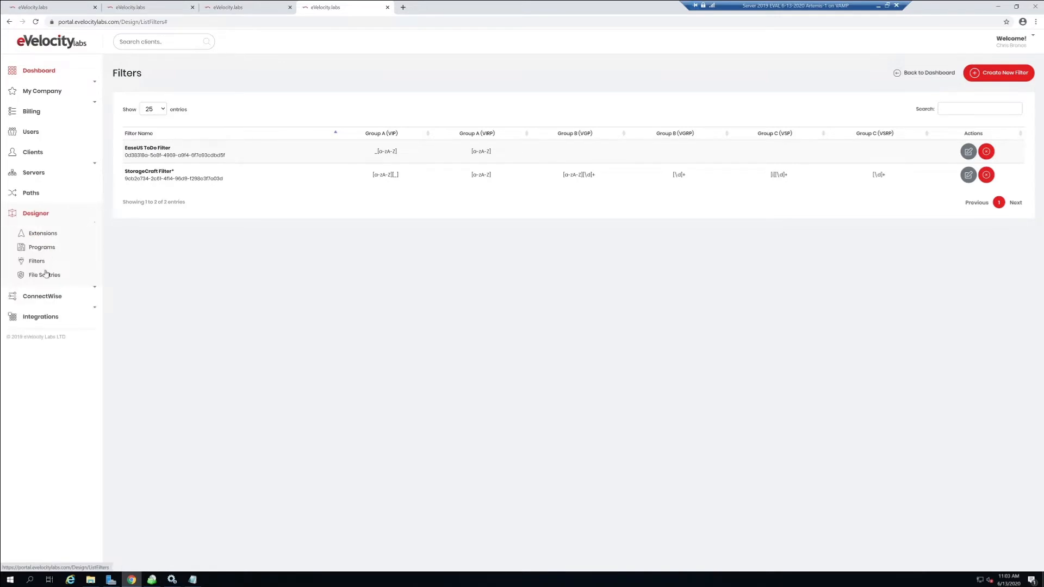
{"action": "right_click", "coordinate": [50, 276]}
{"action": "left_click", "coordinate": [52, 280]}
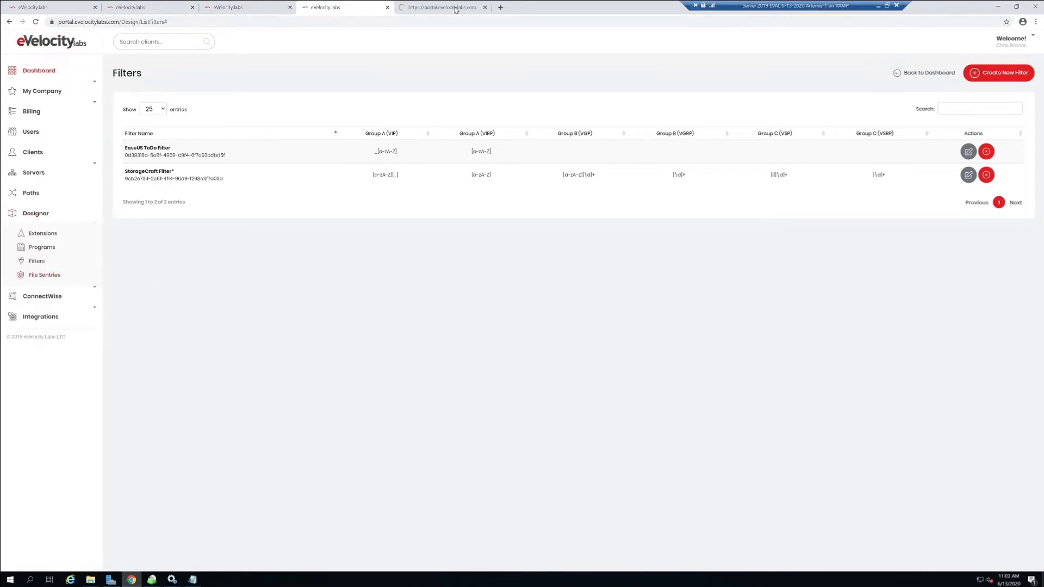
{"action": "left_click", "coordinate": [456, 9]}
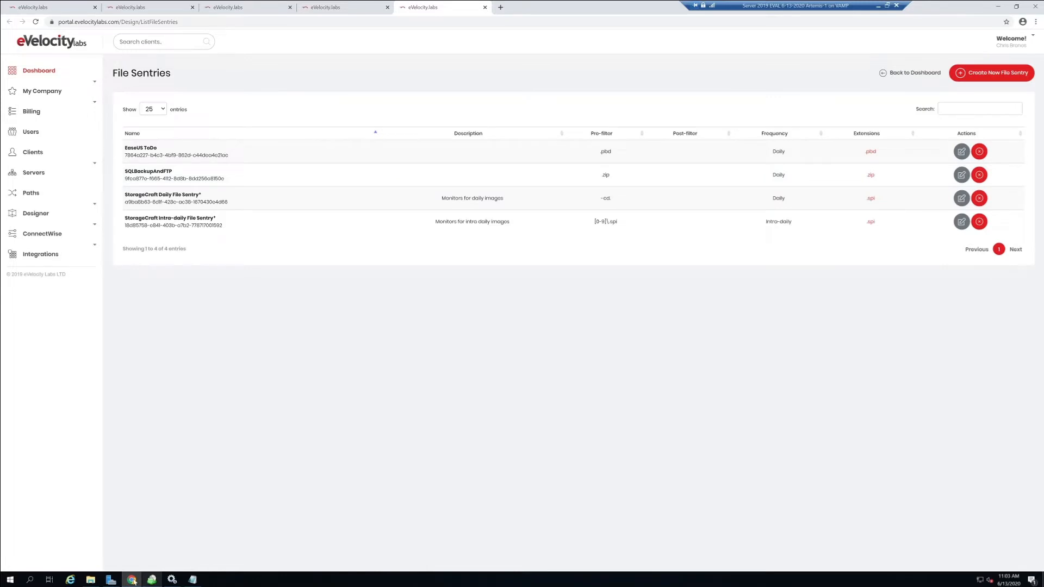
{"action": "left_click", "coordinate": [86, 582]}
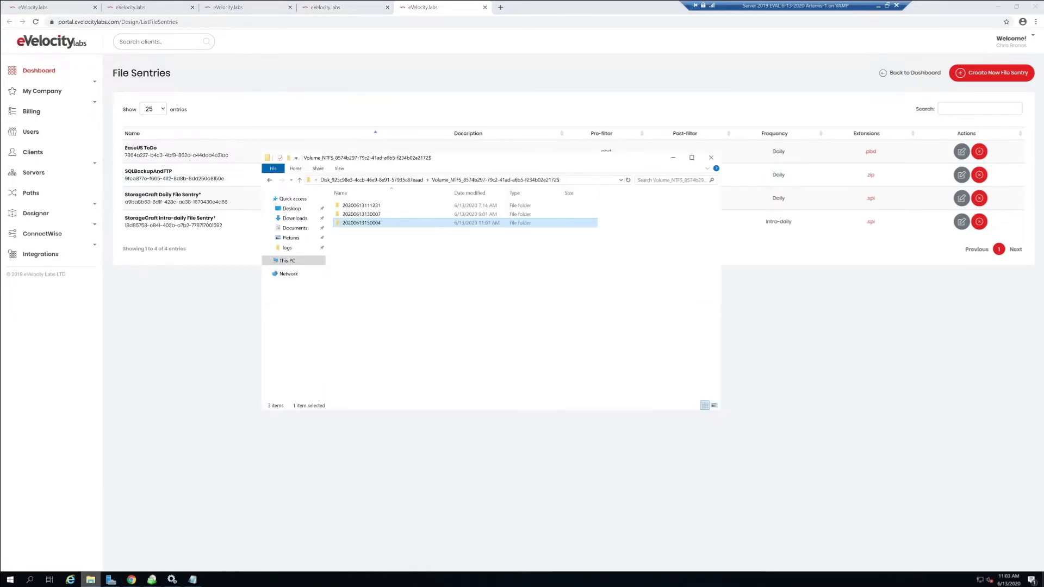
{"action": "double_click", "coordinate": [361, 214]}
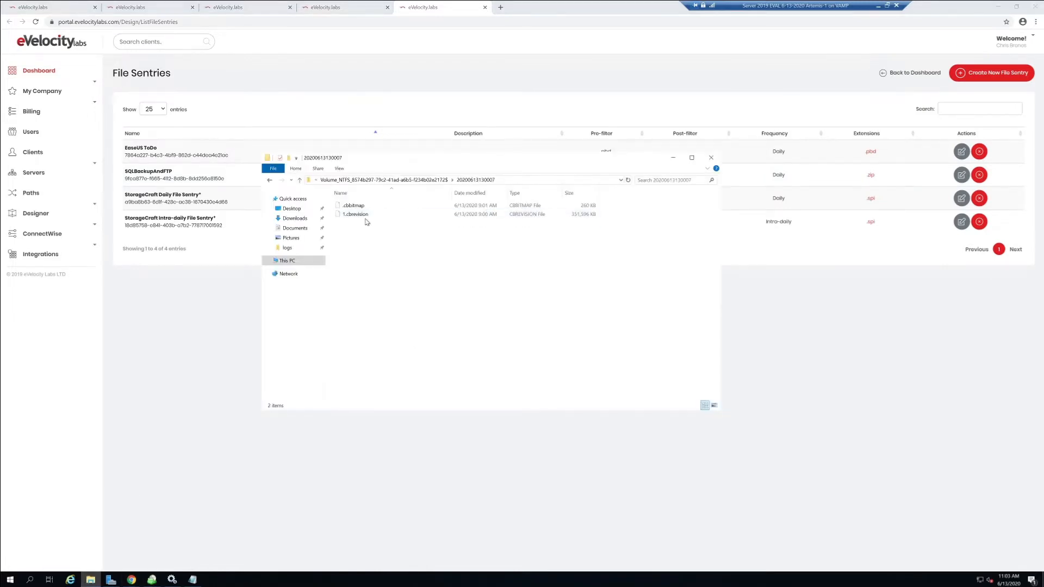
{"action": "left_click", "coordinate": [366, 218]}
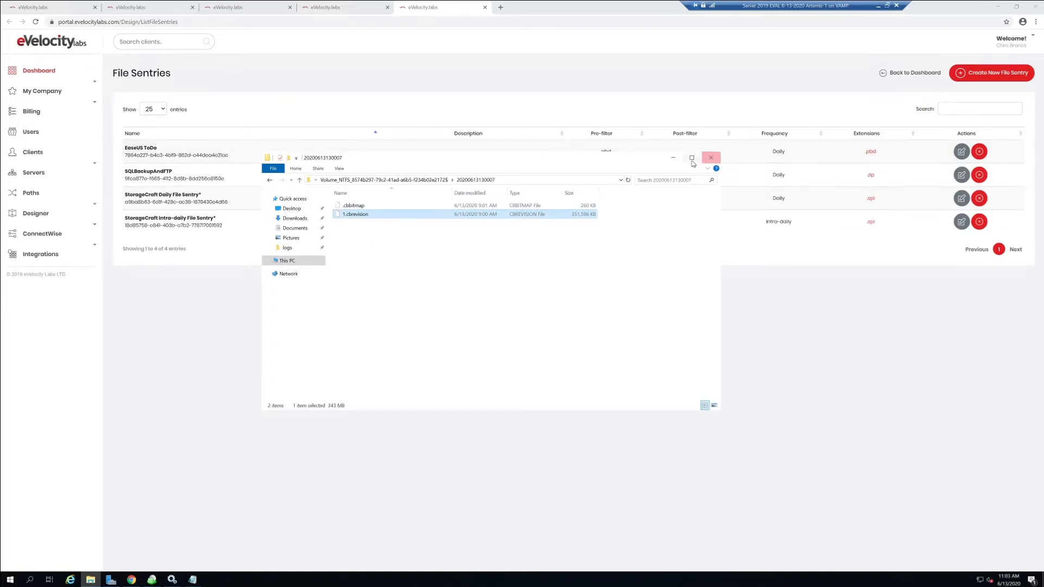
{"action": "left_click", "coordinate": [674, 158]}
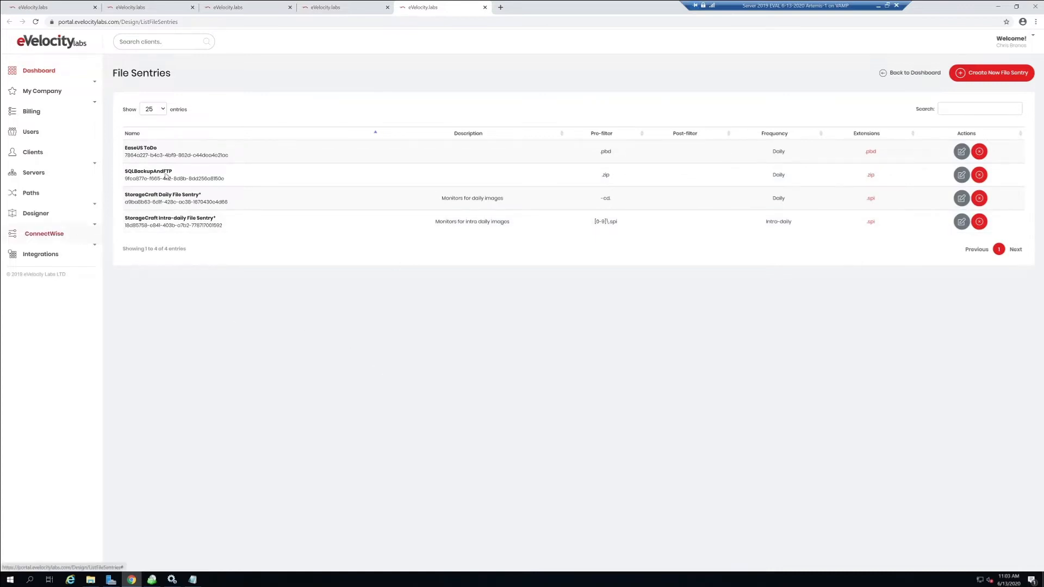
Start a new file sentry named "Cloudberry Backup Server Edition Sentry"
{"action": "left_click", "coordinate": [979, 73]}
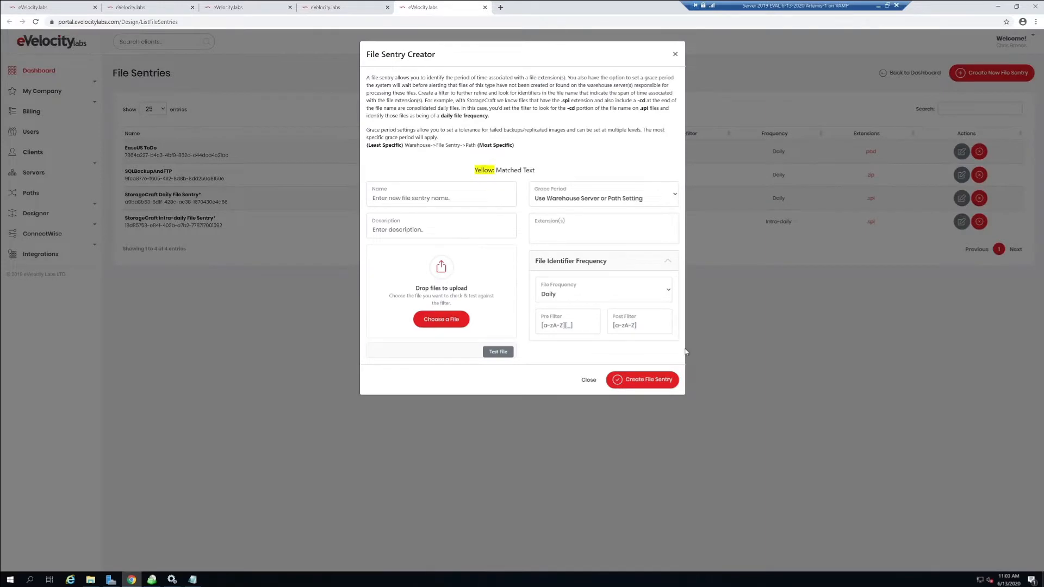
{"action": "left_click", "coordinate": [430, 204]}
{"action": "type", "text": "Cloudberry Backup Server Edition Sentry"}
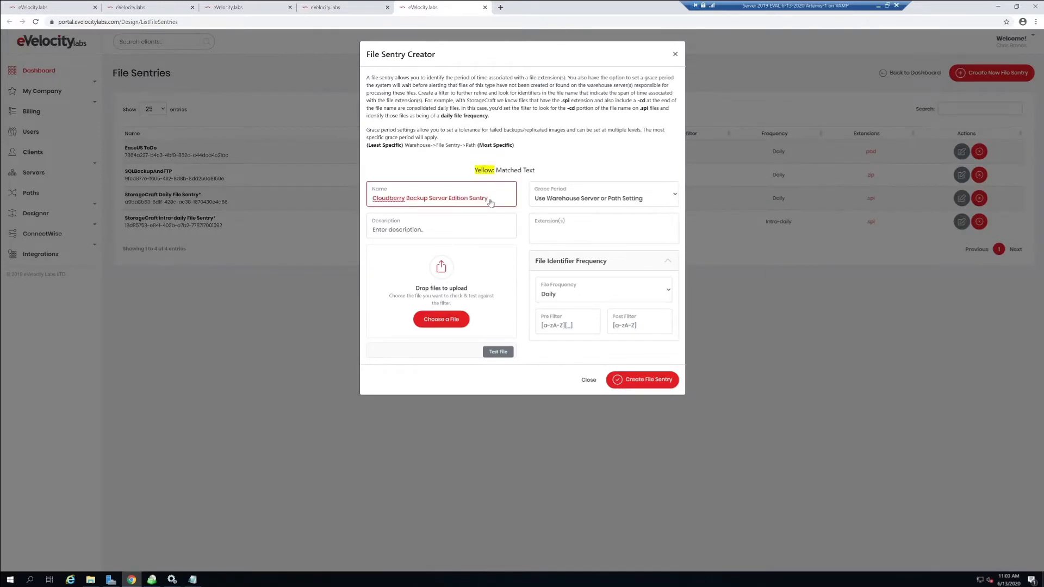
{"action": "left_click", "coordinate": [478, 225]}
Review the available Grace Period options and the note on which grace period setting is most specific
{"action": "left_click", "coordinate": [608, 199]}
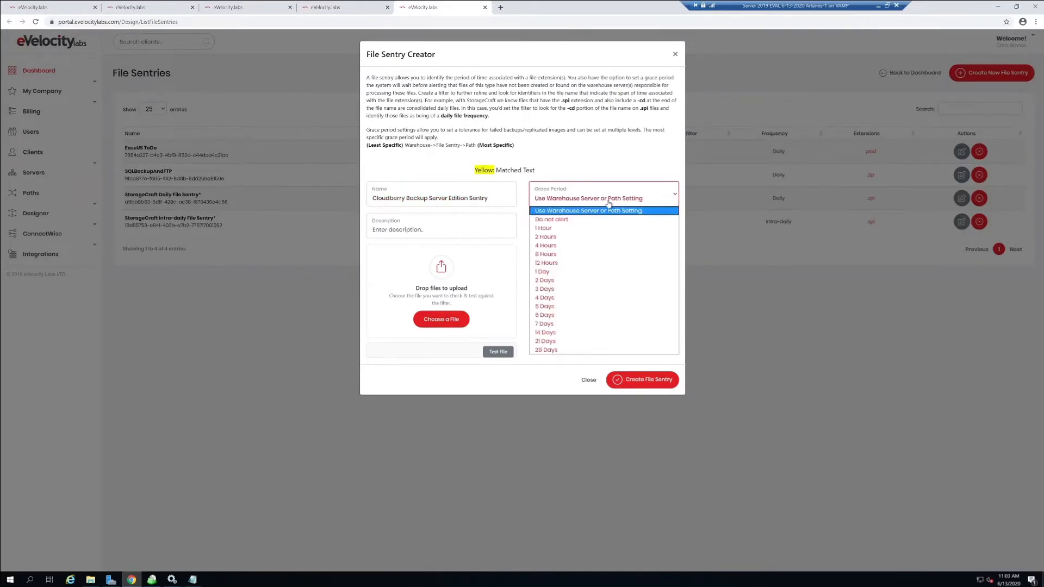
{"action": "left_click", "coordinate": [608, 204]}
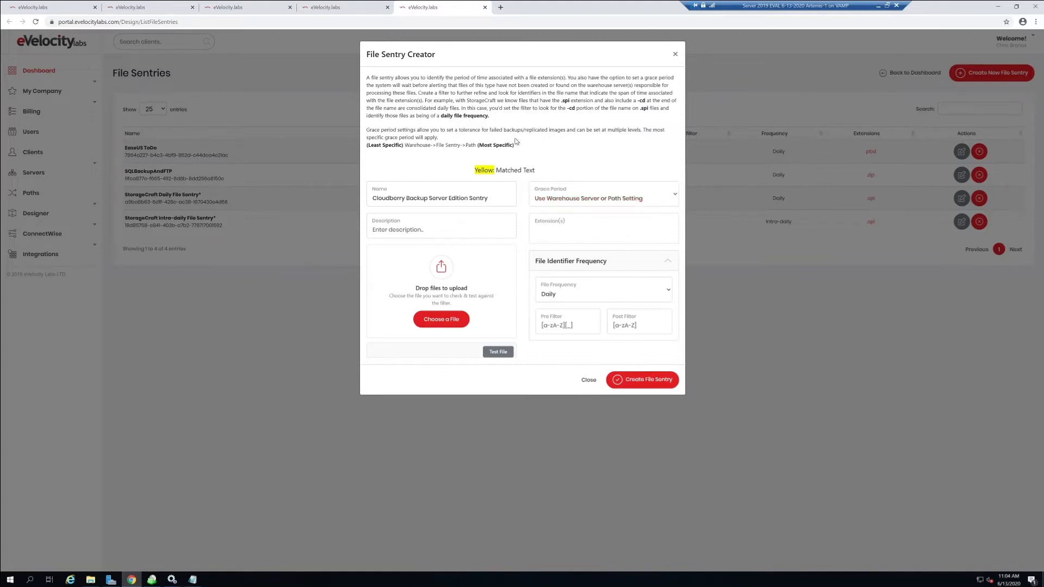
{"action": "left_click_drag", "start_coordinate": [515, 146], "coordinate": [365, 149]}
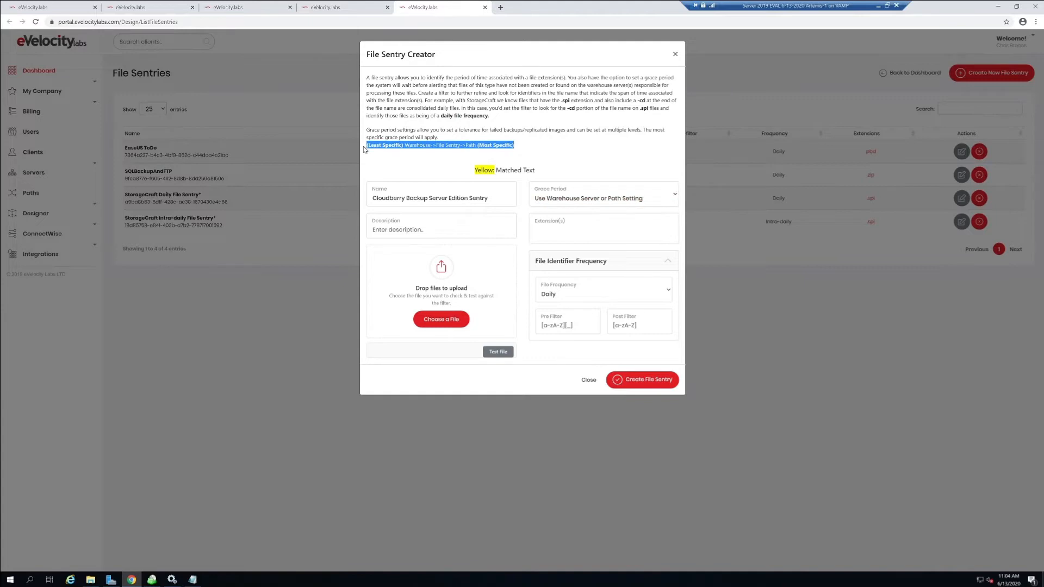
{"action": "left_click", "coordinate": [414, 159]}
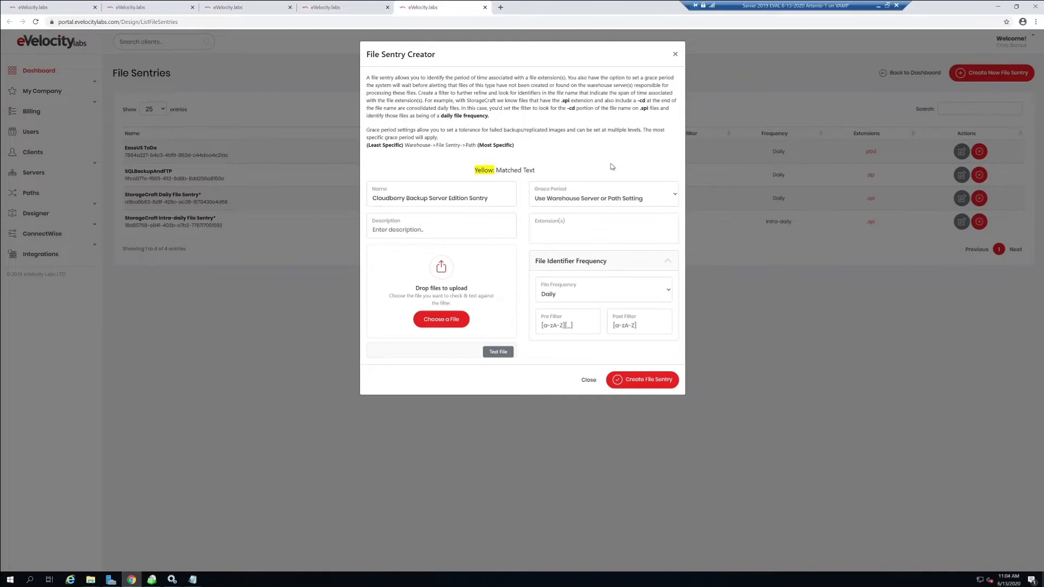
Set the sentry's grace period to 2 Hours and assign the .cbrevision extension to it
{"action": "left_click", "coordinate": [638, 197]}
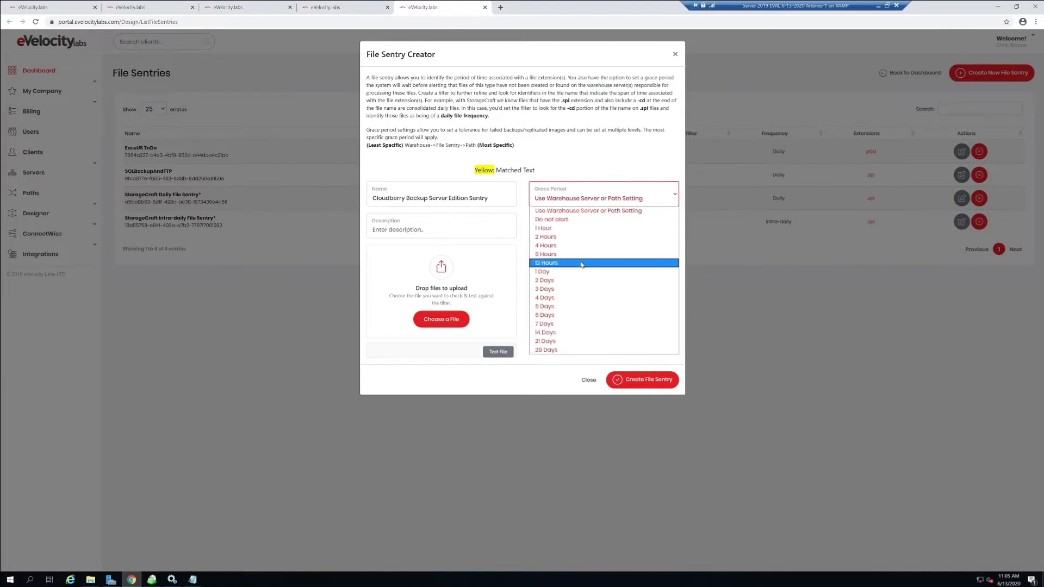
{"action": "left_click", "coordinate": [585, 238]}
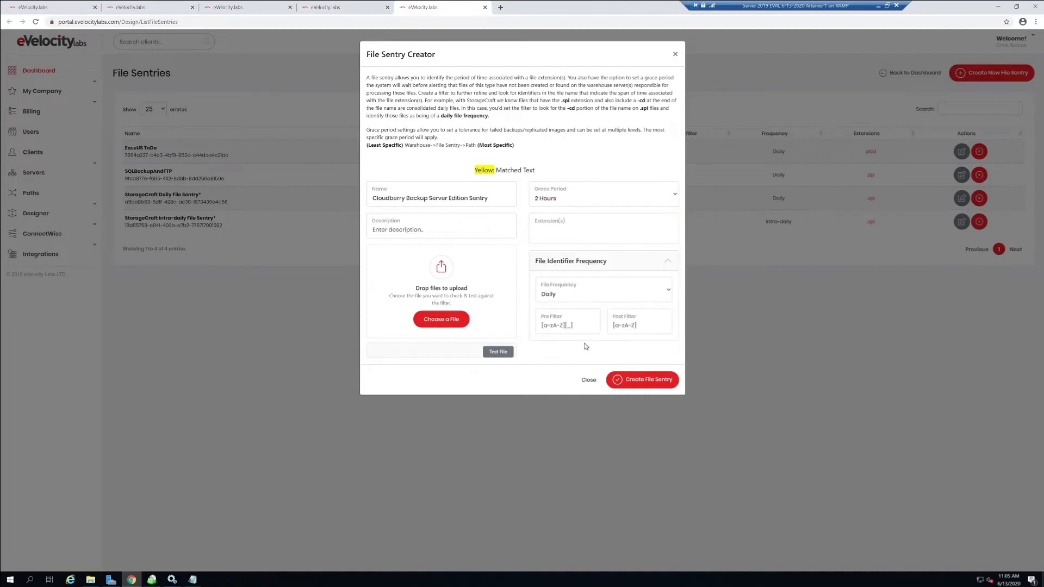
{"action": "left_click", "coordinate": [584, 234]}
{"action": "left_click", "coordinate": [571, 249]}
Arrange the browser and File Explorer windows side by side and load 1.cbrevision as the sentry's sample file
{"action": "left_click", "coordinate": [999, 6]}
{"action": "left_click", "coordinate": [91, 580]}
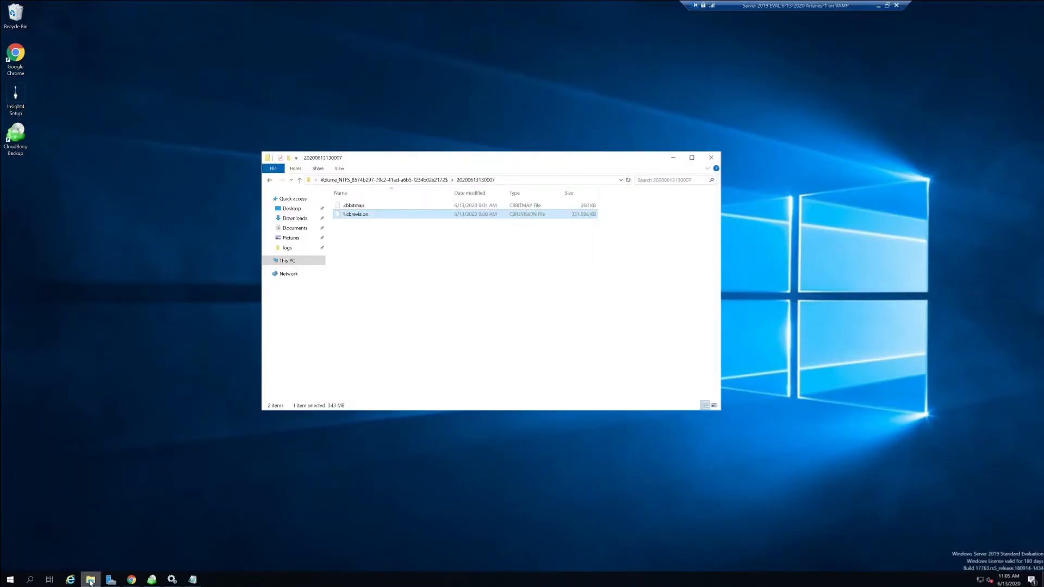
{"action": "left_click_drag", "start_coordinate": [439, 158], "coordinate": [869, 134]}
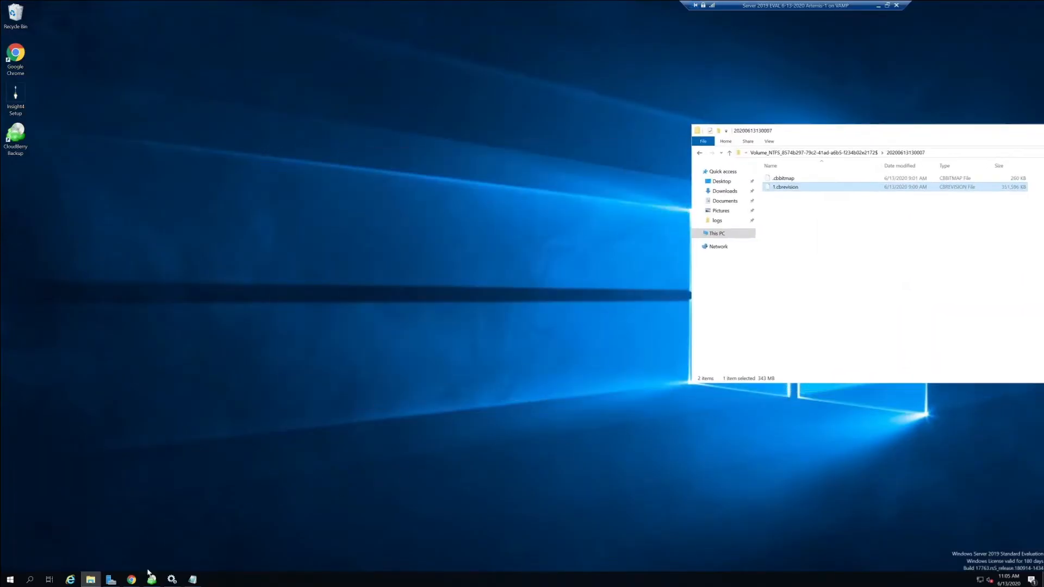
{"action": "left_click", "coordinate": [131, 583]}
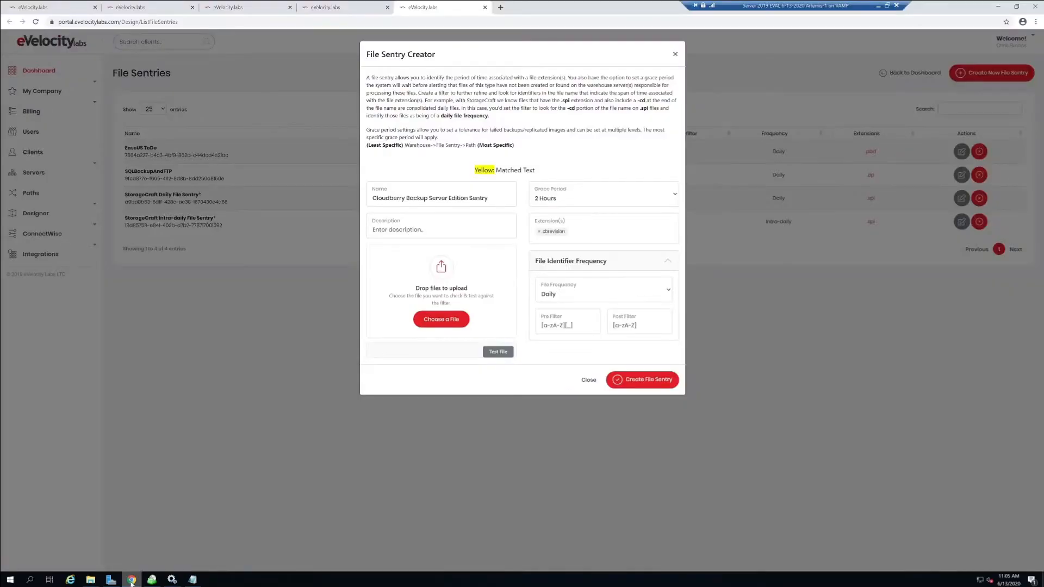
{"action": "left_click_drag", "start_coordinate": [973, 4], "coordinate": [409, 0]}
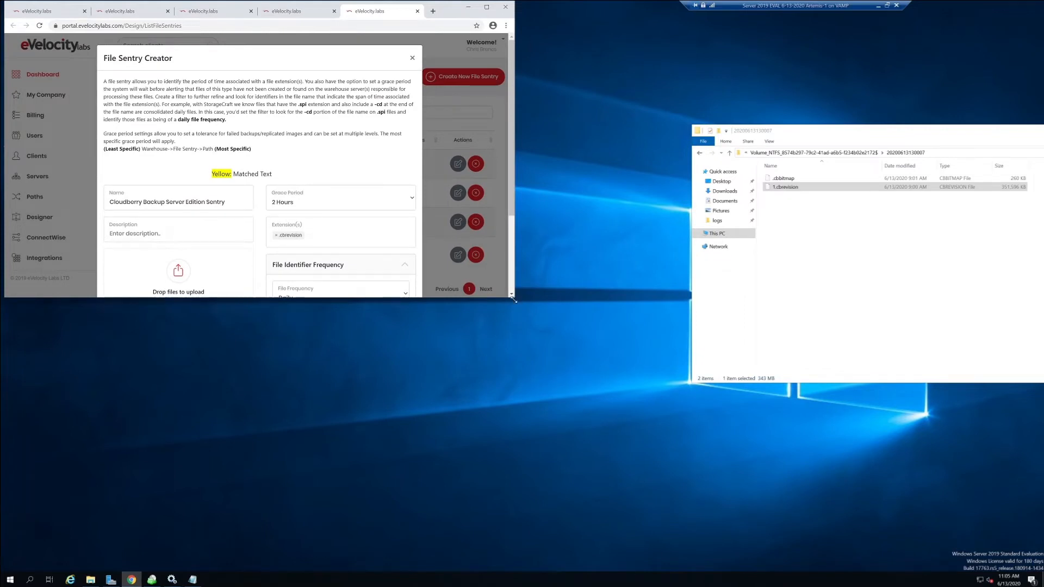
{"action": "left_click_drag", "start_coordinate": [514, 300], "coordinate": [683, 576]}
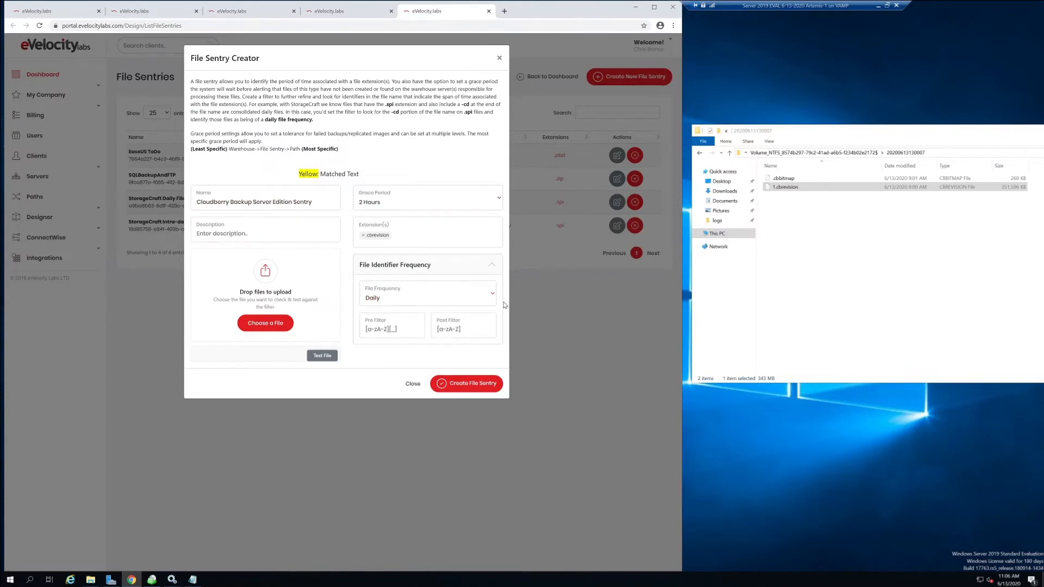
{"action": "left_click", "coordinate": [802, 190]}
{"action": "left_click_drag", "start_coordinate": [801, 192], "coordinate": [286, 296]}
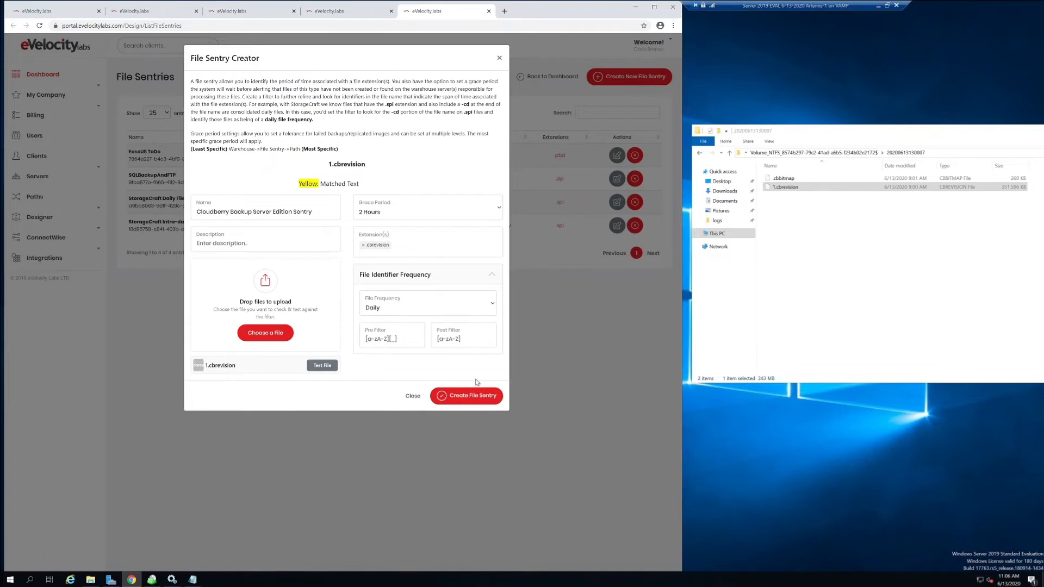
Set the Pre Filter to .cbrevision, test it against the sample file, and create the file sentry
{"action": "key", "text": "ctrl+a"}
{"action": "type", "text": "cb"}
{"action": "key", "text": "ctrl+a"}
{"action": "key", "text": "BackSpace"}
{"action": "type", "text": ".cbrevision"}
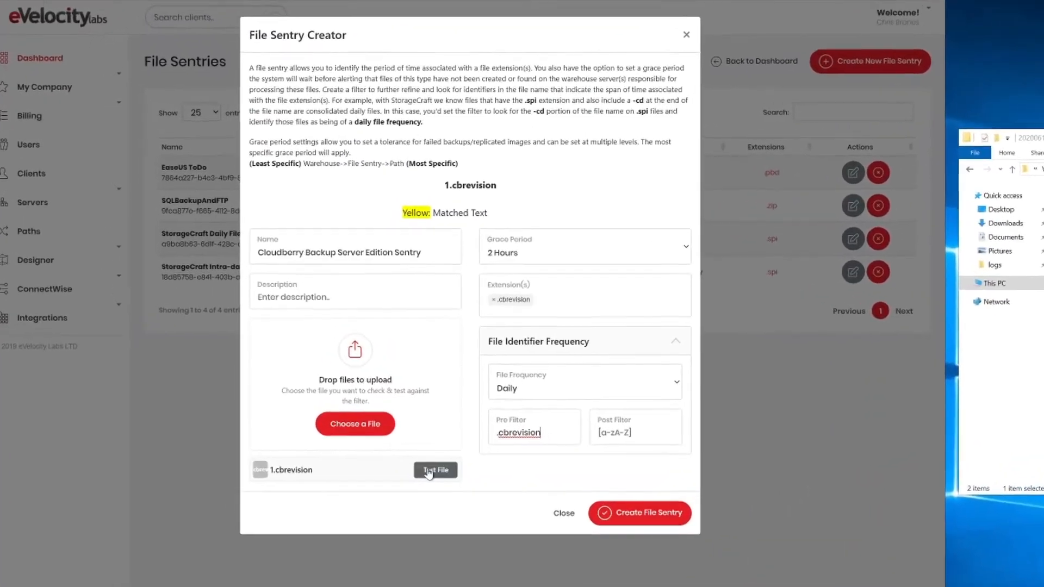
{"action": "left_click", "coordinate": [429, 472]}
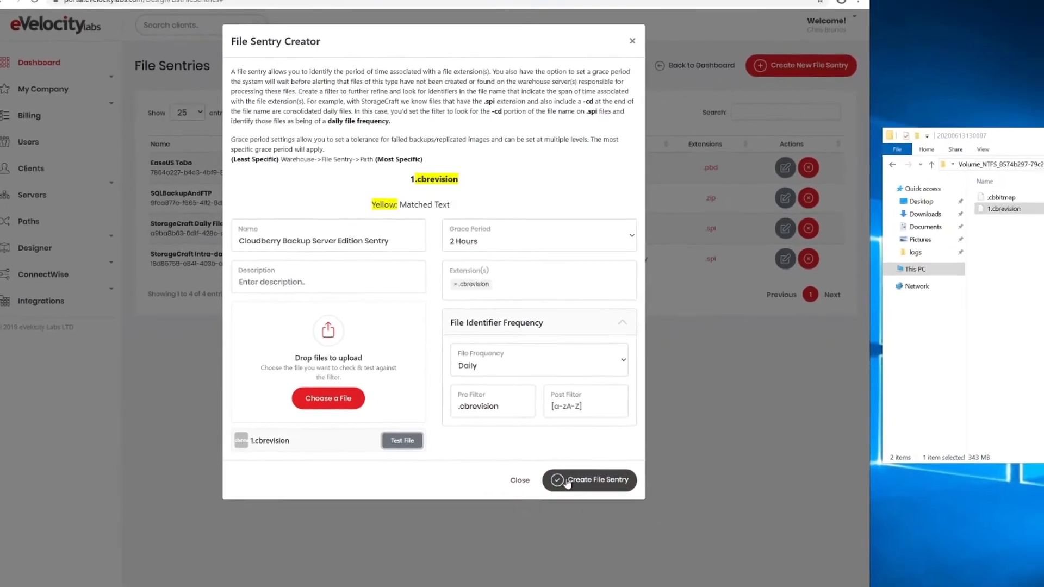
{"action": "left_click", "coordinate": [685, 543]}
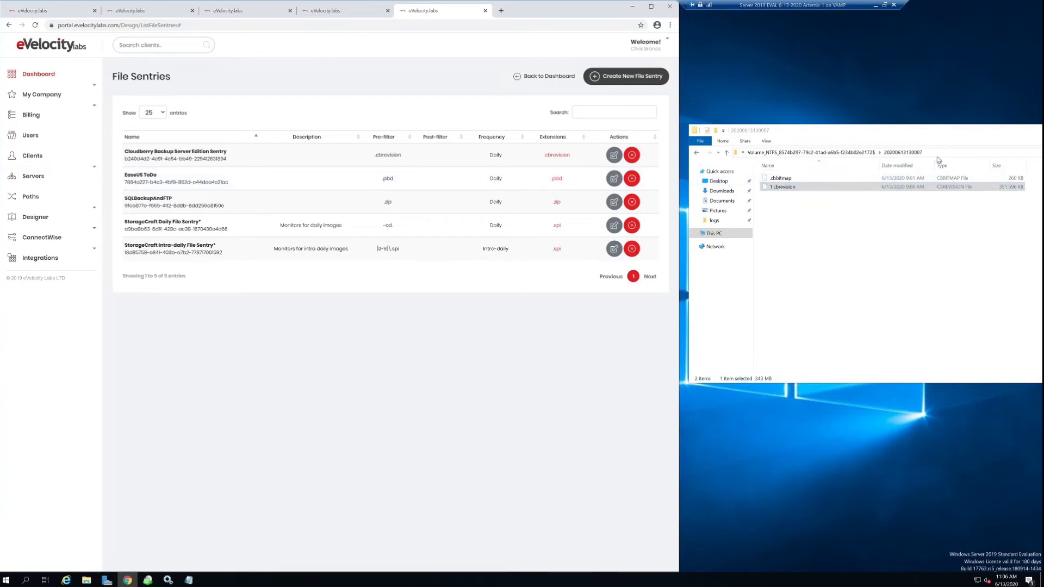
Go to the CBB_ARTEMIS-1 folder in Backups on the E: drive in File Explorer and copy its full path
{"action": "left_click", "coordinate": [769, 155]}
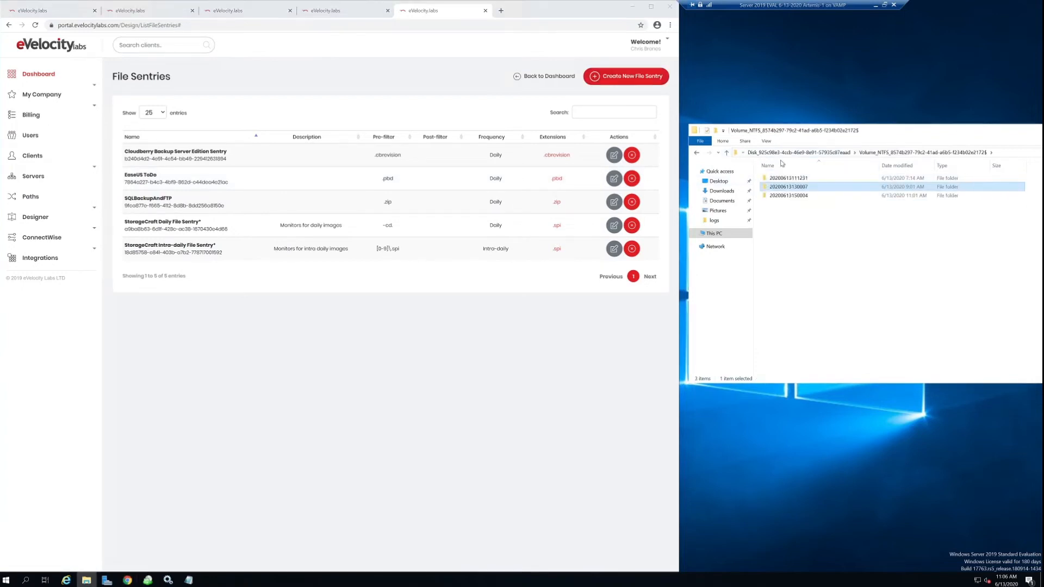
{"action": "left_click", "coordinate": [786, 156]}
{"action": "left_click", "coordinate": [815, 153]}
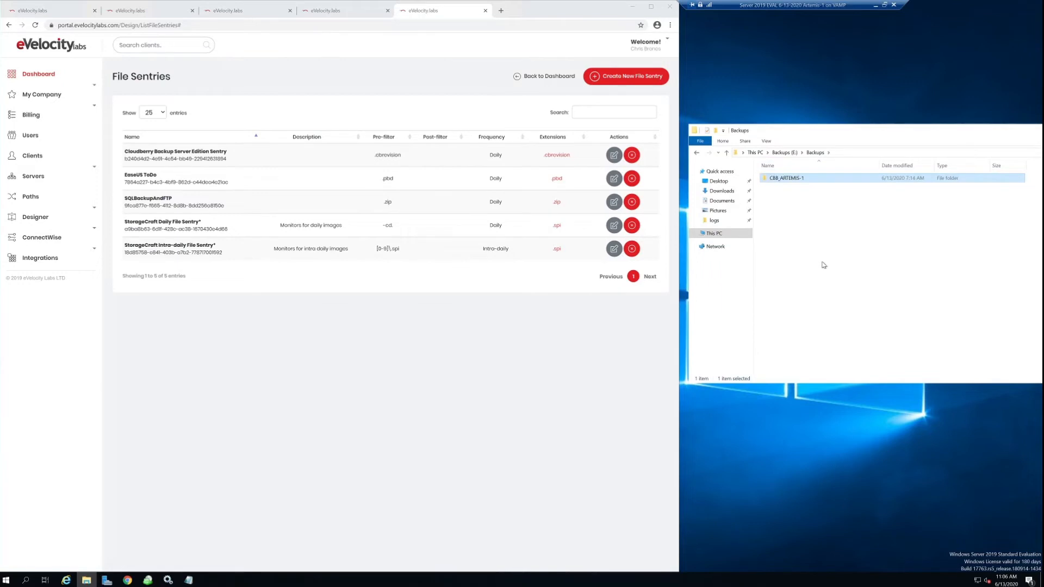
{"action": "double_click", "coordinate": [802, 178]}
{"action": "left_click", "coordinate": [890, 153]}
{"action": "key", "text": "ctrl+c"}
{"action": "right_click", "coordinate": [890, 153]}
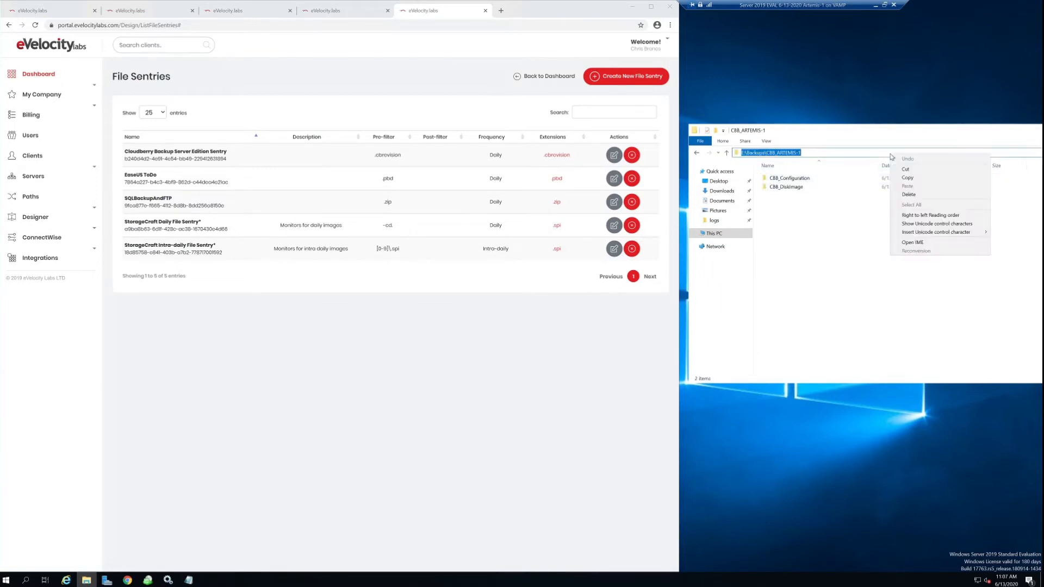
{"action": "left_click", "coordinate": [903, 178]}
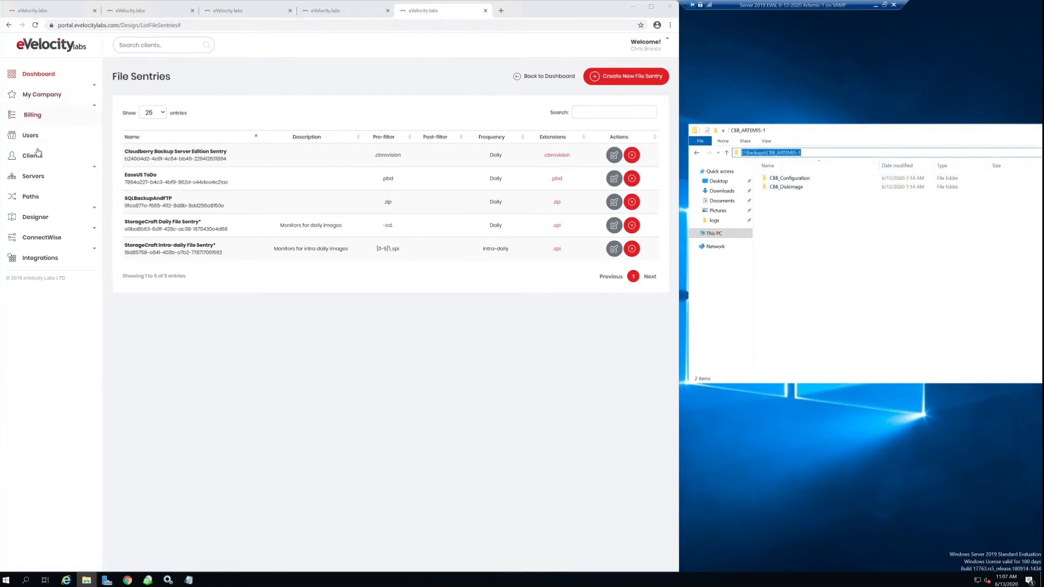
Open the portal's Paths list in a new browser tab and maximize the browser window
{"action": "right_click", "coordinate": [26, 198]}
{"action": "left_click", "coordinate": [42, 205]}
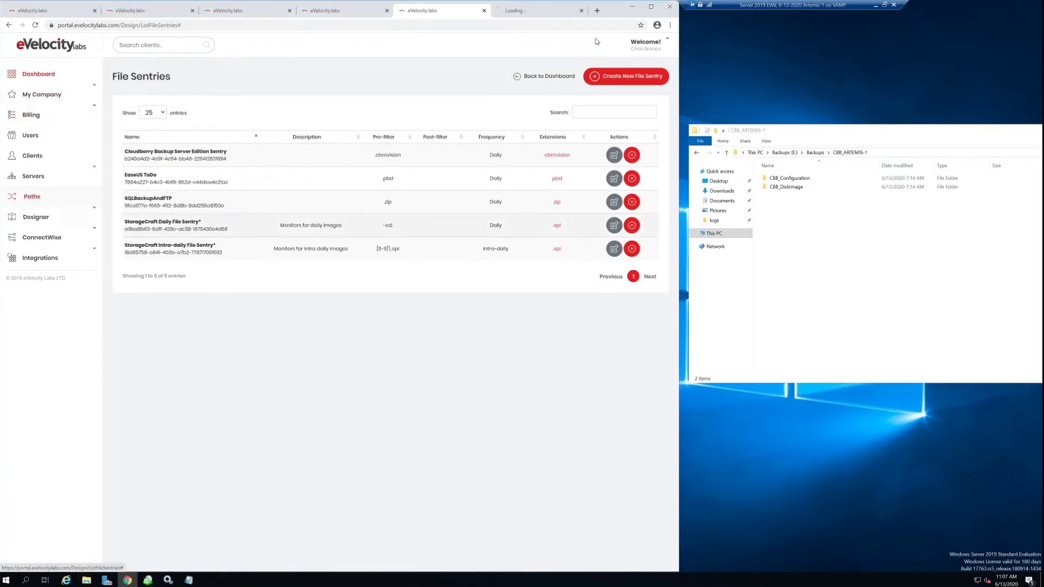
{"action": "left_click", "coordinate": [651, 7]}
{"action": "left_click", "coordinate": [545, 7]}
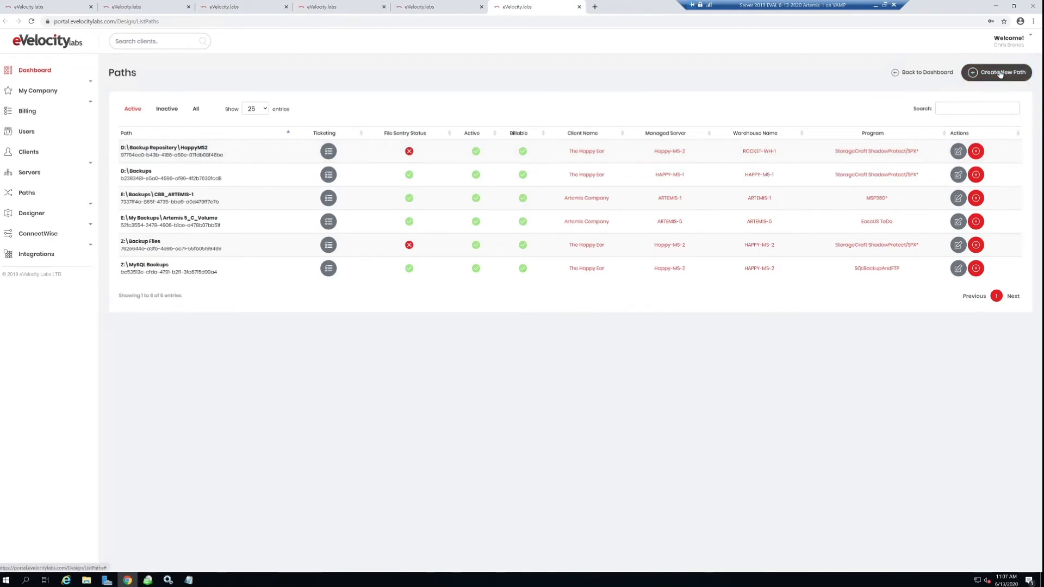
Start a new path for E:\Backups\CBB_ARTEMIS-1 with the program Cloudberry Backup Server Edition and the warehouse server ARTEMIS-1
{"action": "left_click", "coordinate": [1001, 74]}
{"action": "right_click", "coordinate": [491, 162]}
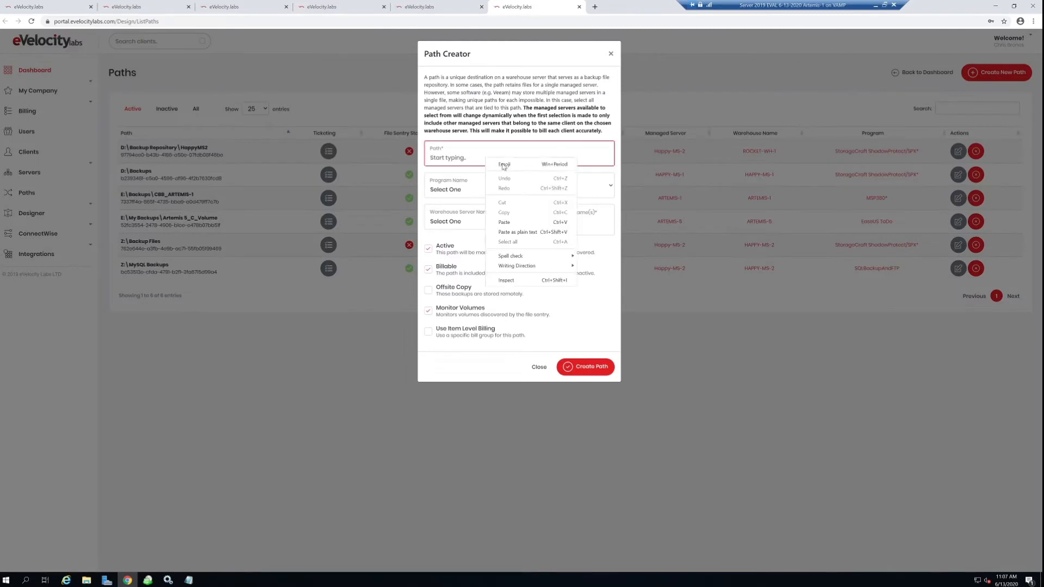
{"action": "left_click", "coordinate": [510, 222]}
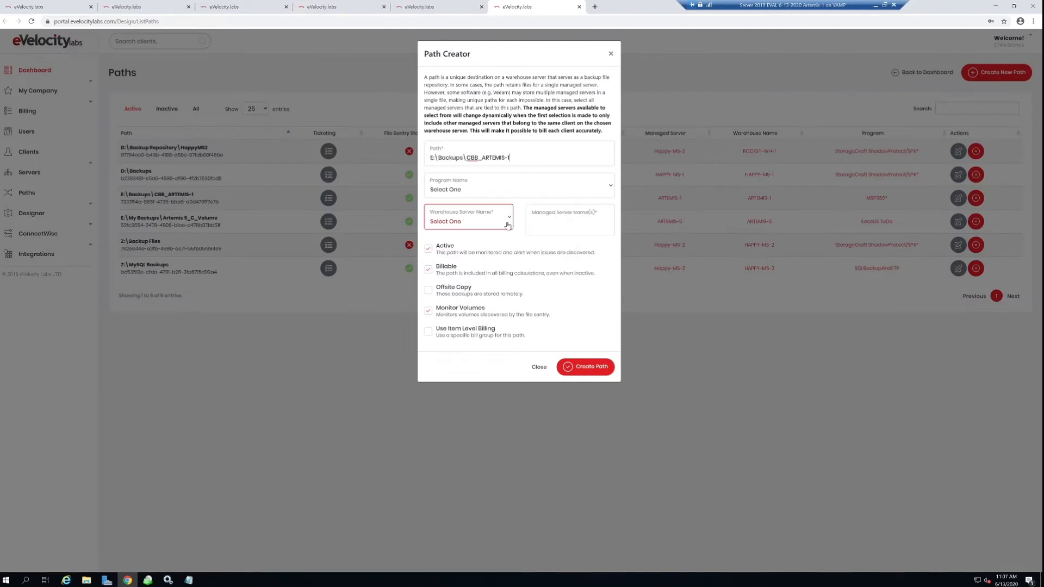
{"action": "left_click", "coordinate": [501, 192]}
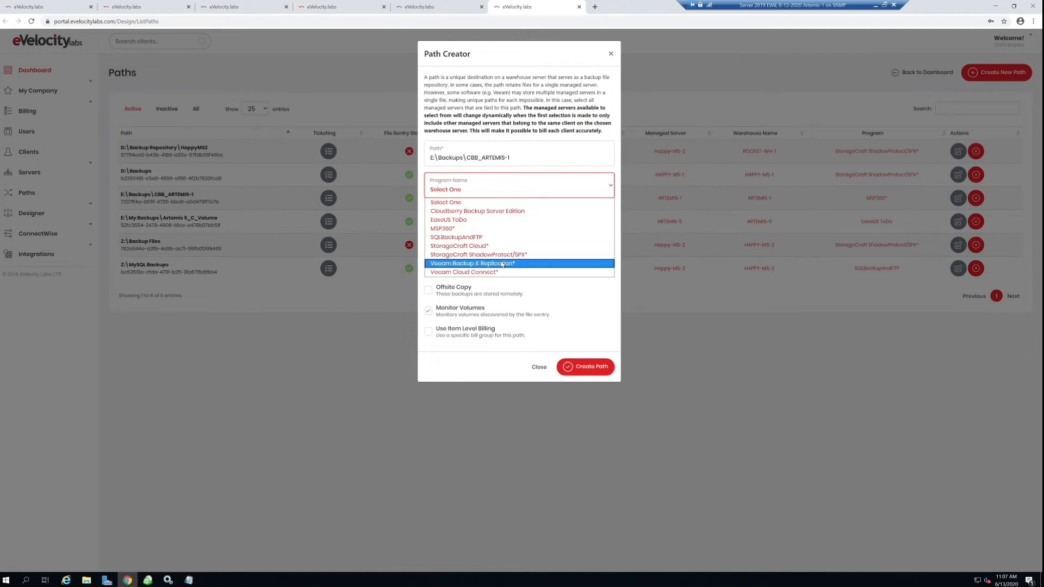
{"action": "left_click", "coordinate": [503, 211]}
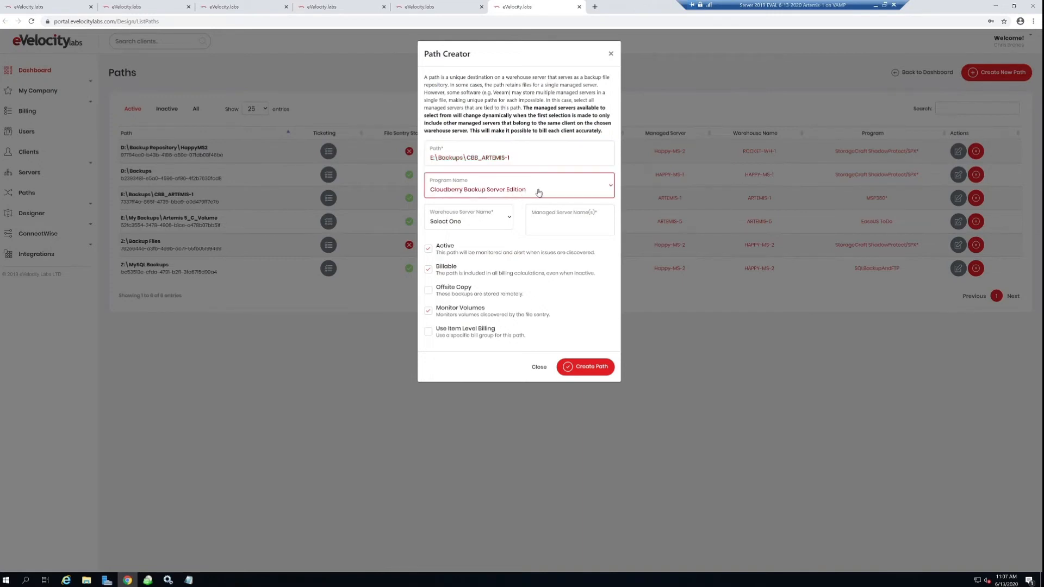
{"action": "left_click", "coordinate": [493, 219]}
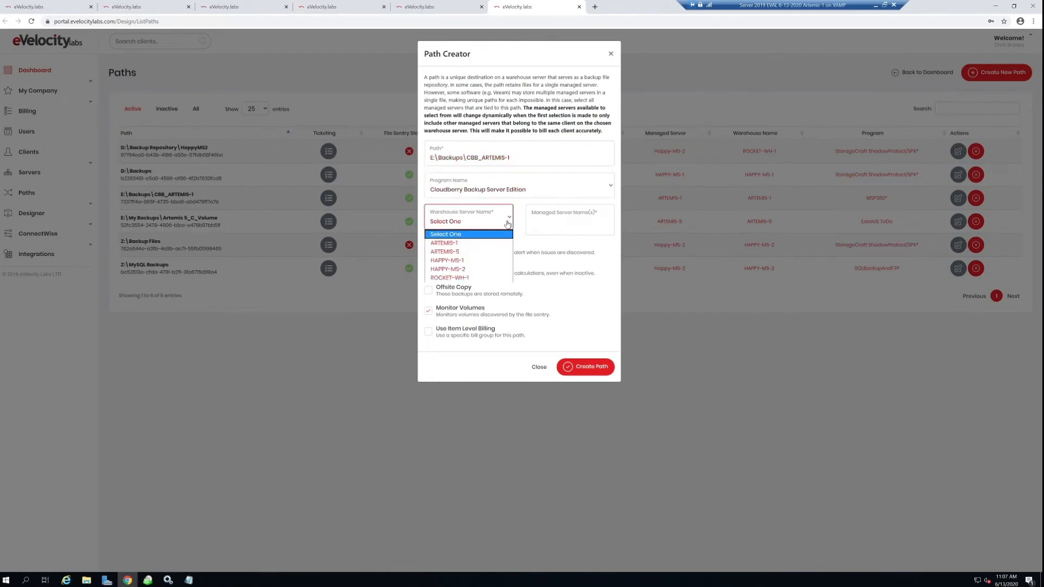
{"action": "left_click", "coordinate": [471, 244]}
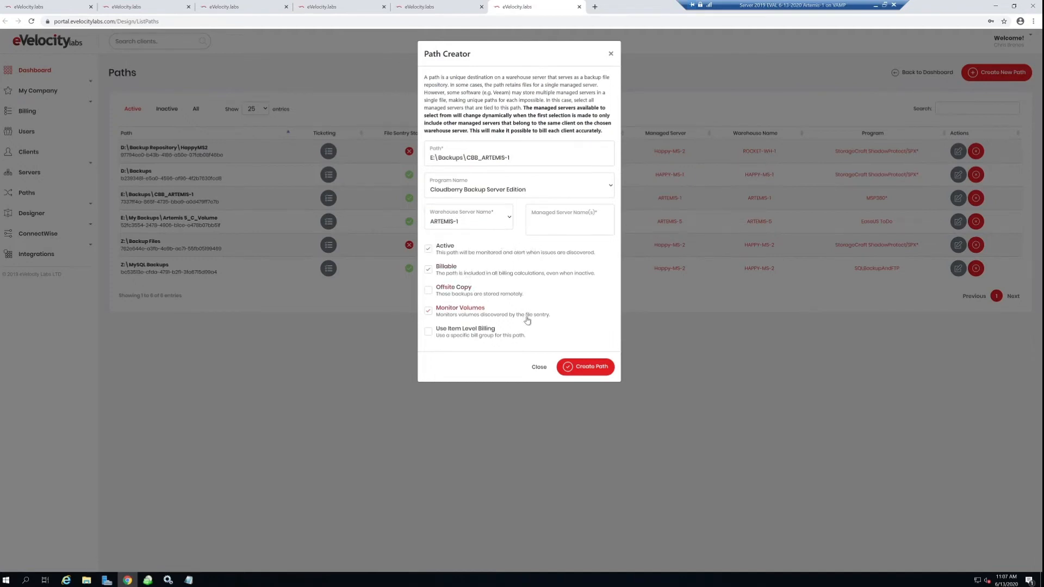
Assign the managed server ARTEMIS-1, turn off Monitor Volumes, and create the path
{"action": "left_click", "coordinate": [570, 220]}
{"action": "left_click", "coordinate": [550, 241]}
{"action": "left_click", "coordinate": [428, 314]}
{"action": "left_click", "coordinate": [574, 368]}
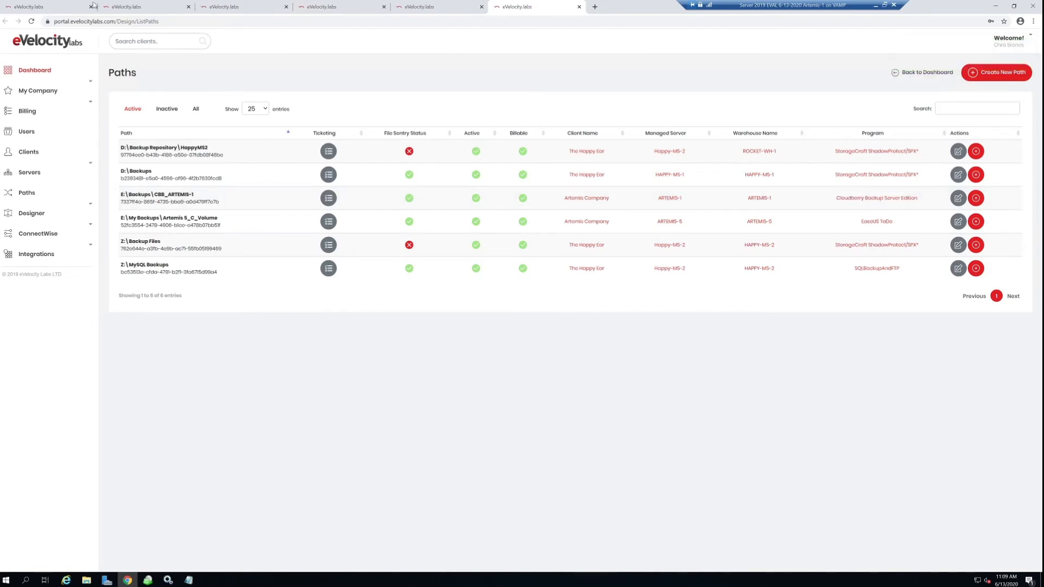
Reload the dashboard and open the Managed Servers list in a new tab to check the server statuses
{"action": "left_click", "coordinate": [68, 5]}
{"action": "left_click", "coordinate": [31, 21]}
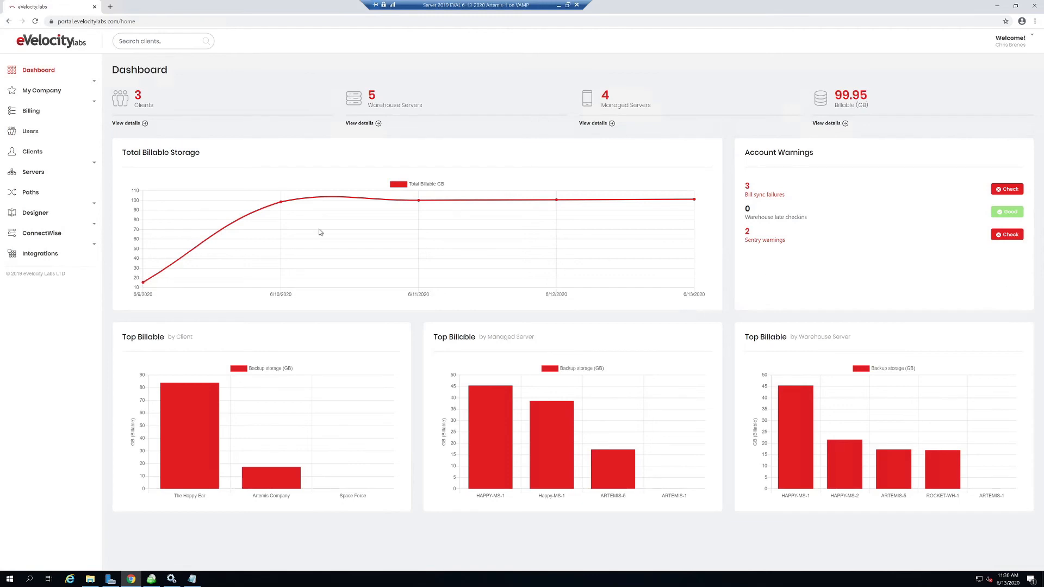
{"action": "left_click", "coordinate": [81, 174]}
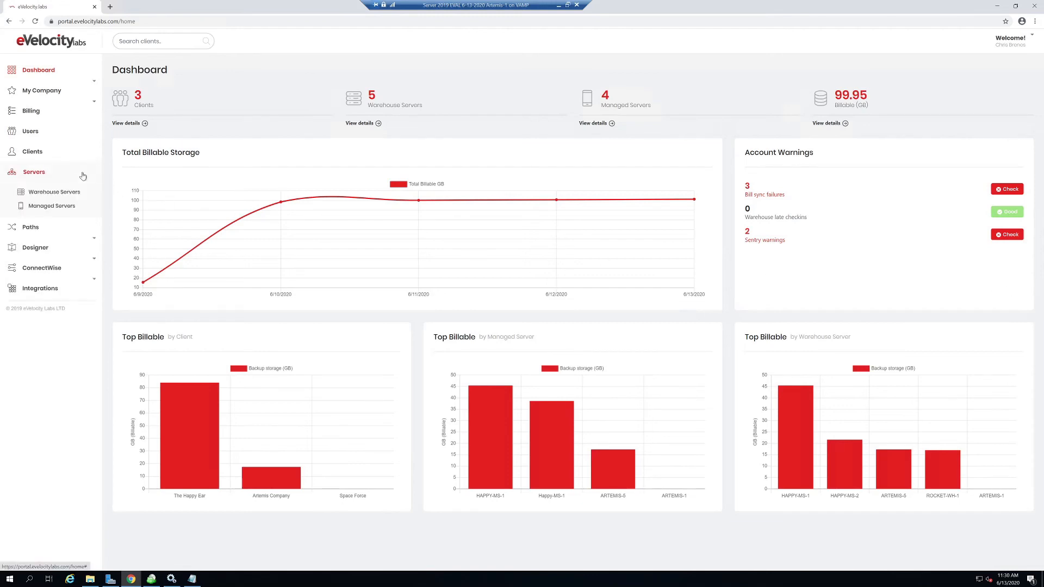
{"action": "right_click", "coordinate": [55, 208]}
{"action": "left_click", "coordinate": [76, 213]}
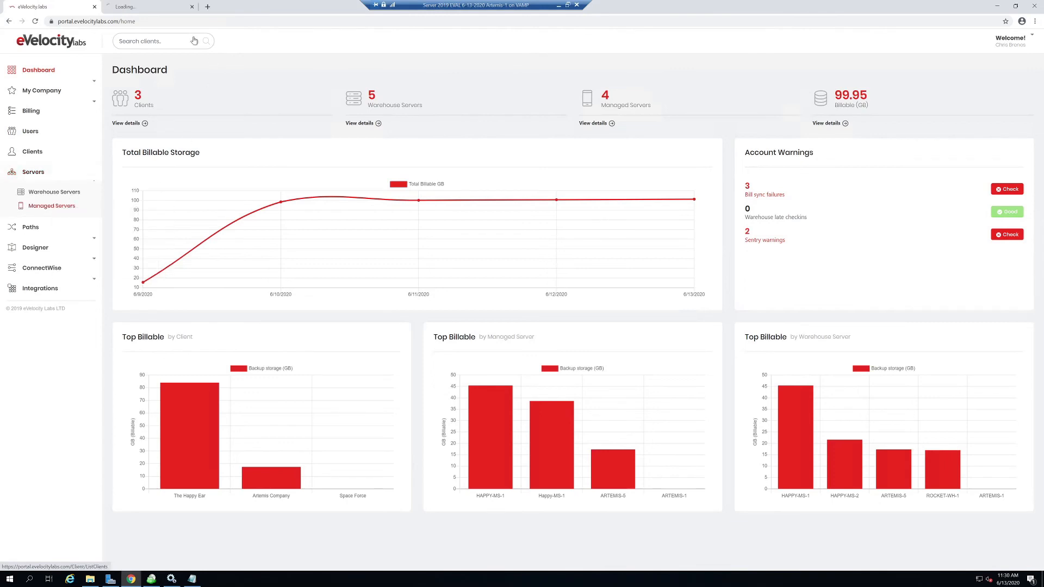
{"action": "left_click", "coordinate": [159, 7]}
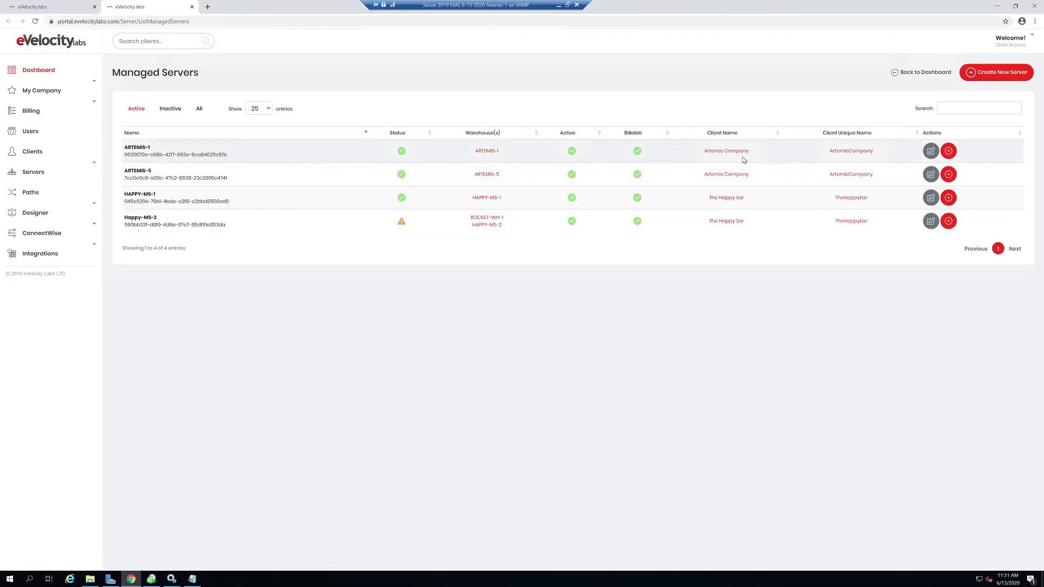
Return to the dashboard, refresh it, and check the billable storage for Artemis Company and the ARTEMIS-1 managed and warehouse servers
{"action": "left_click", "coordinate": [34, 6]}
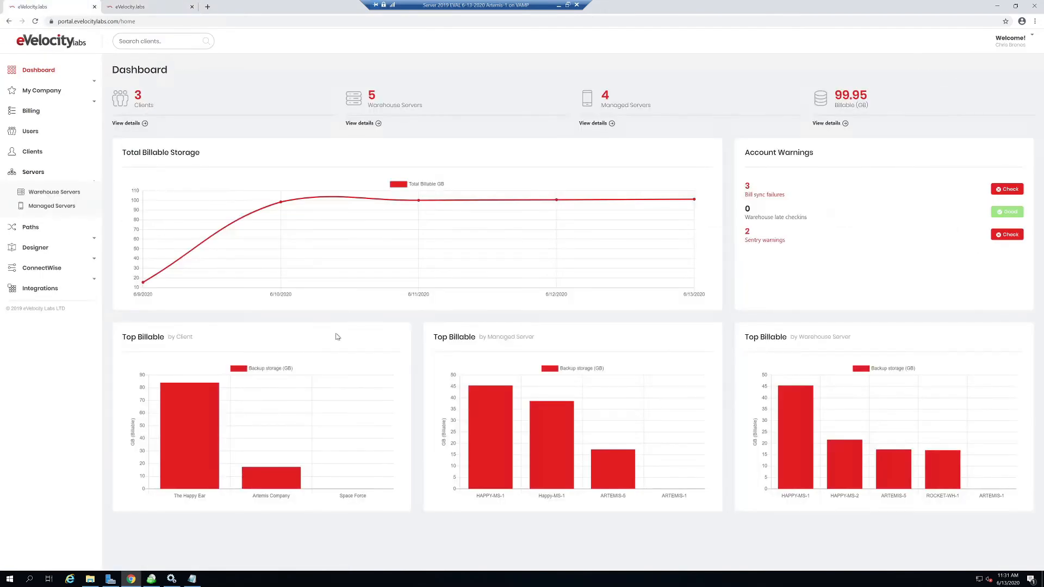
{"action": "mouse_move", "coordinate": [260, 480]}
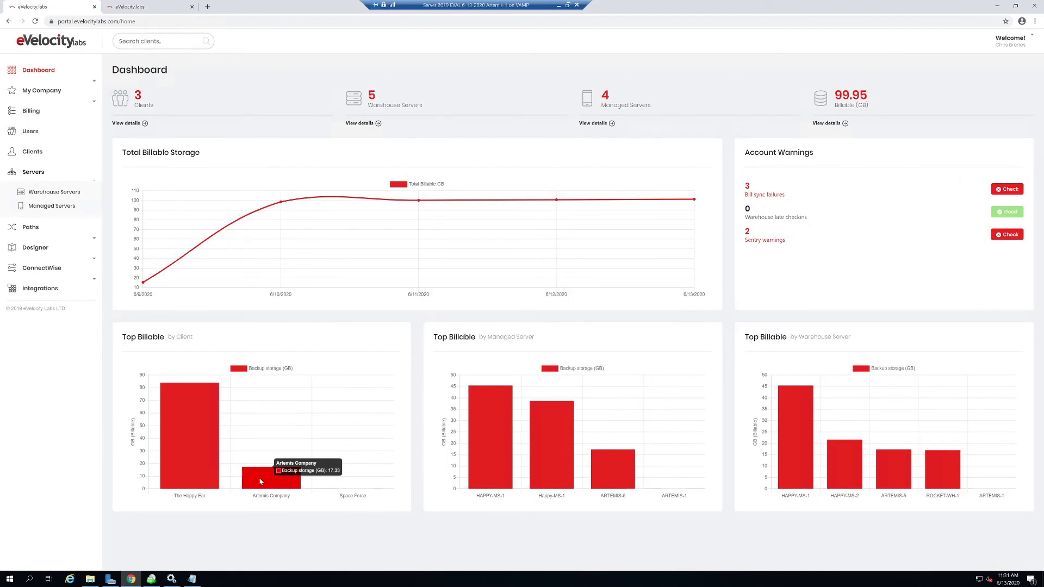
{"action": "mouse_move", "coordinate": [626, 481]}
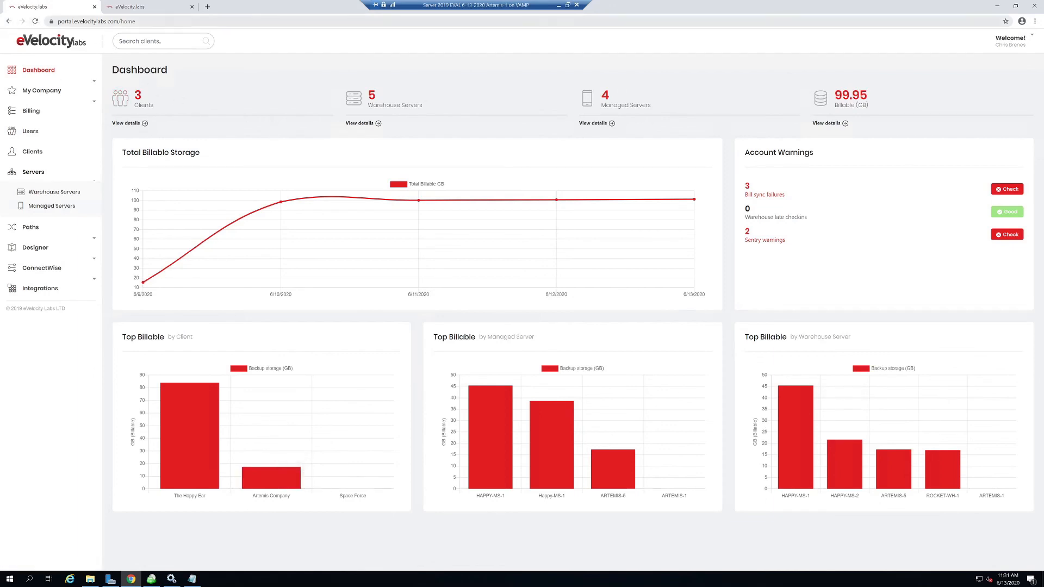
{"action": "left_click", "coordinate": [36, 22]}
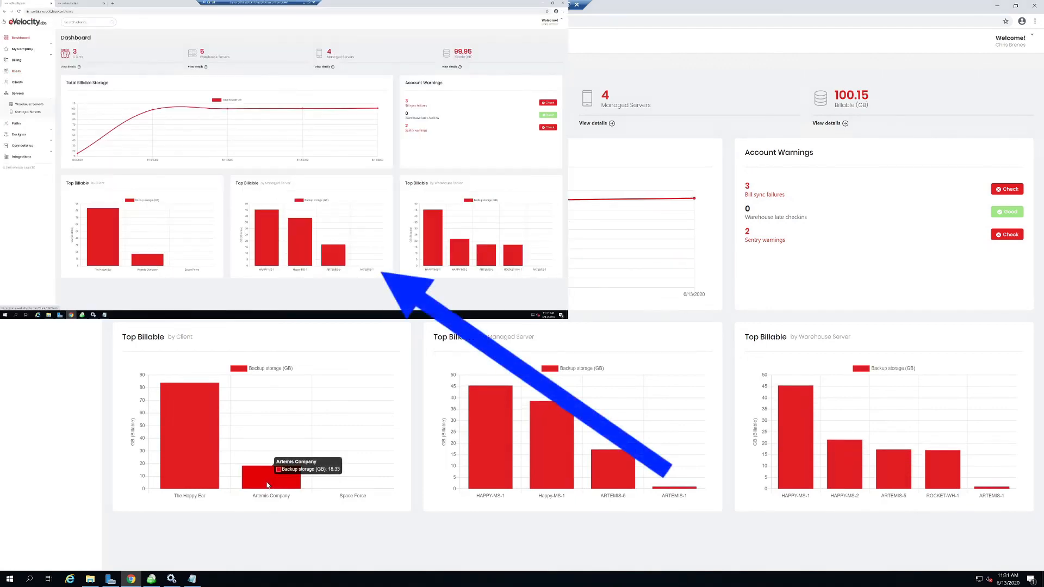
{"action": "mouse_move", "coordinate": [688, 492]}
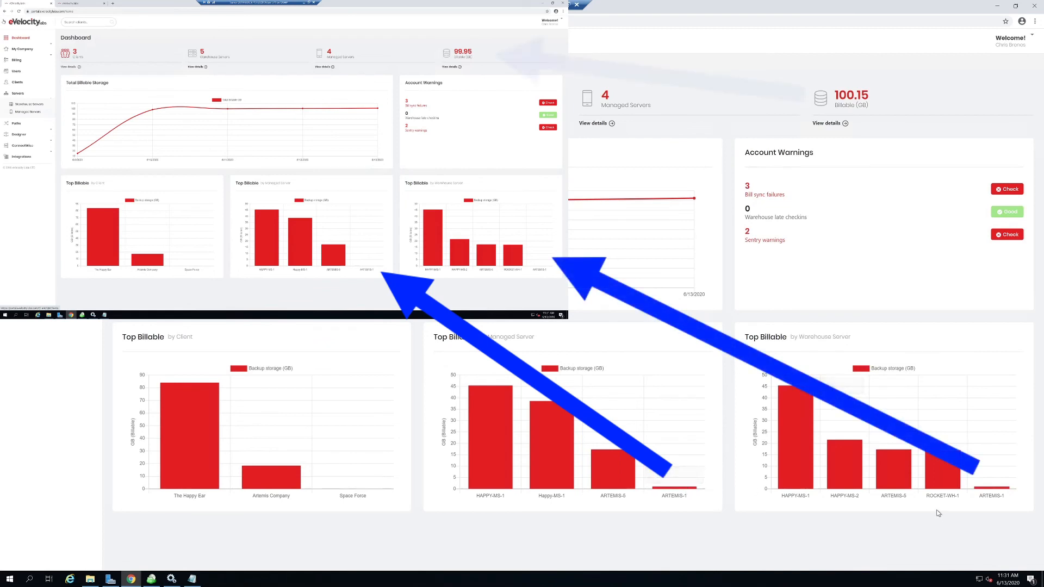
{"action": "mouse_move", "coordinate": [1002, 492]}
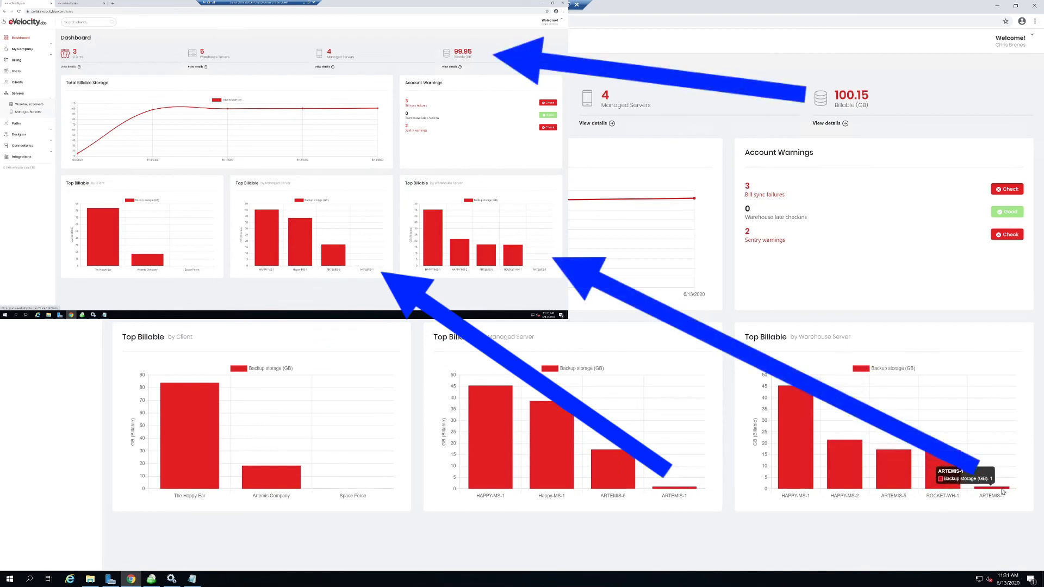